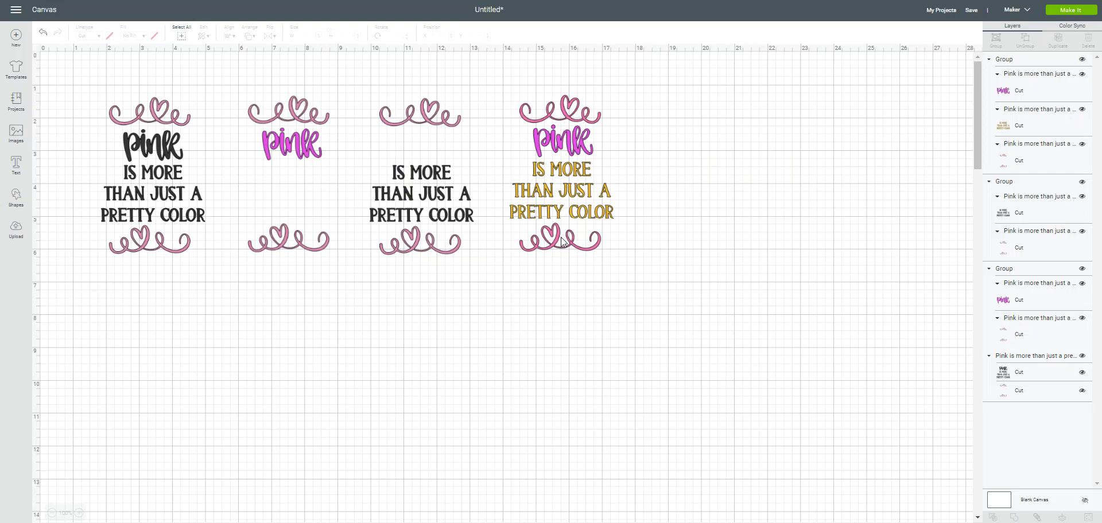
Step: Insert the 'Pink is more than just a pretty color' image from the Breast Cancer Awareness cartridge
{"action": "left_click", "coordinate": [548, 185]}
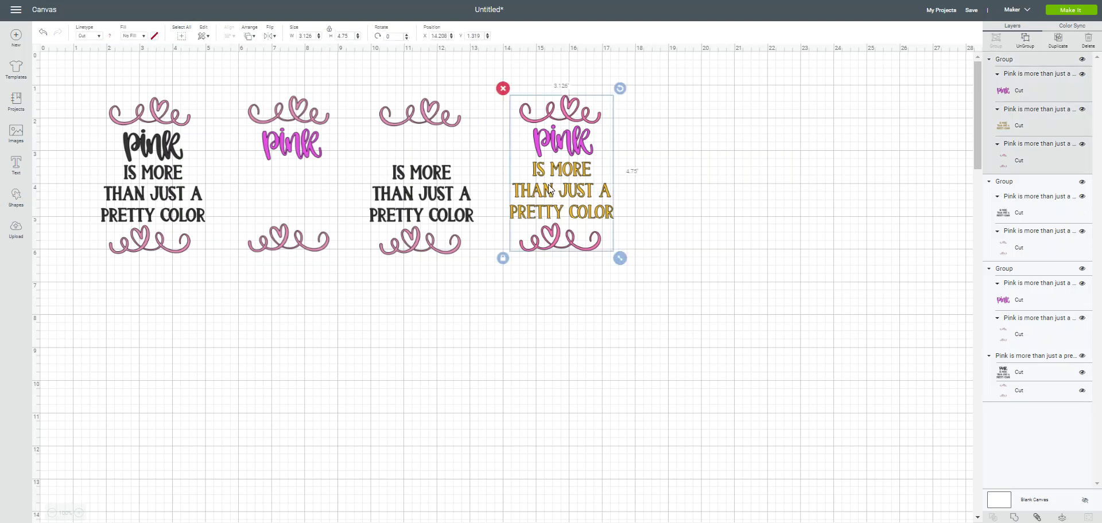
{"action": "left_click", "coordinate": [425, 307]}
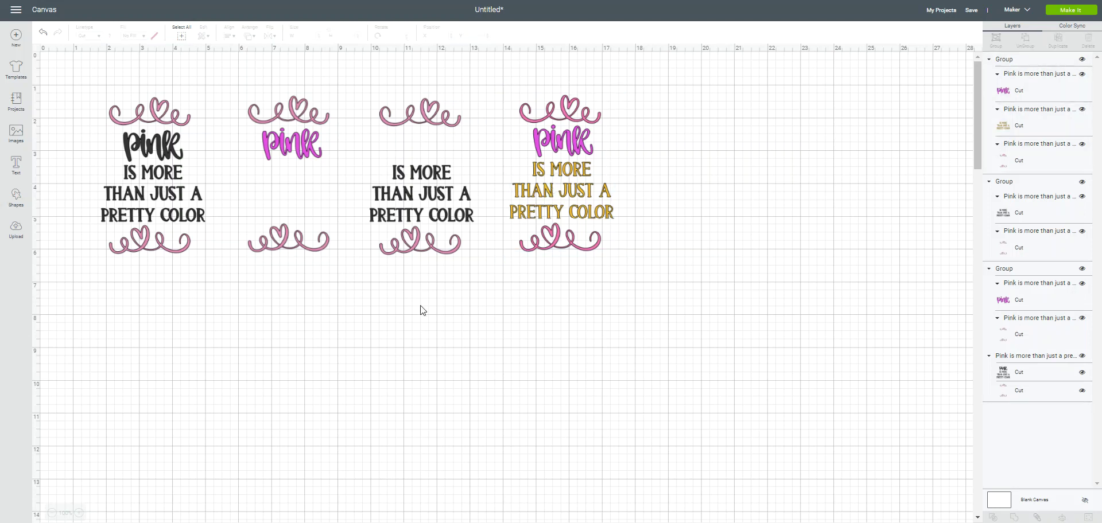
{"action": "left_click", "coordinate": [16, 134]}
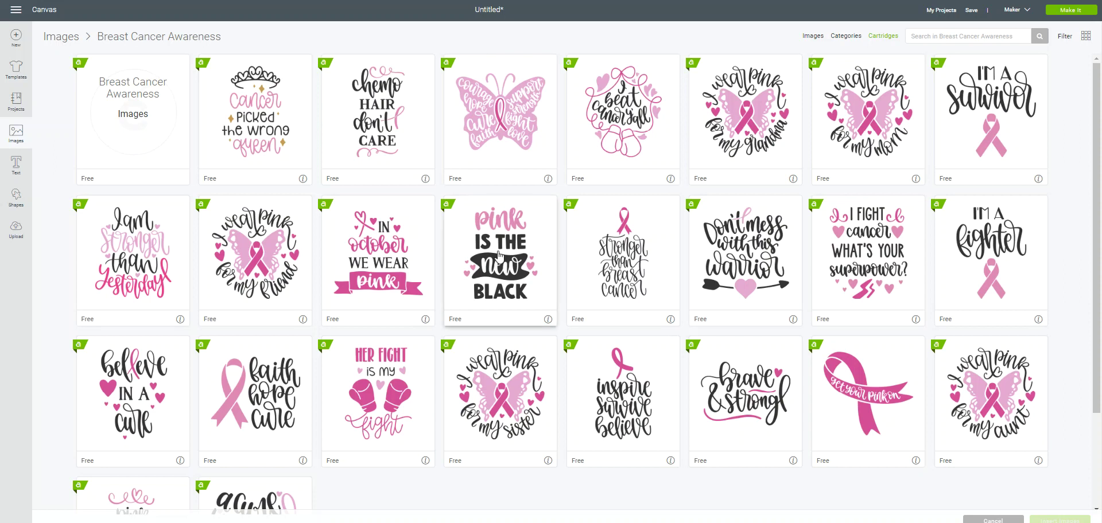
{"action": "scroll", "coordinate": [499, 257], "scroll_direction": "down", "scroll_amount": 2}
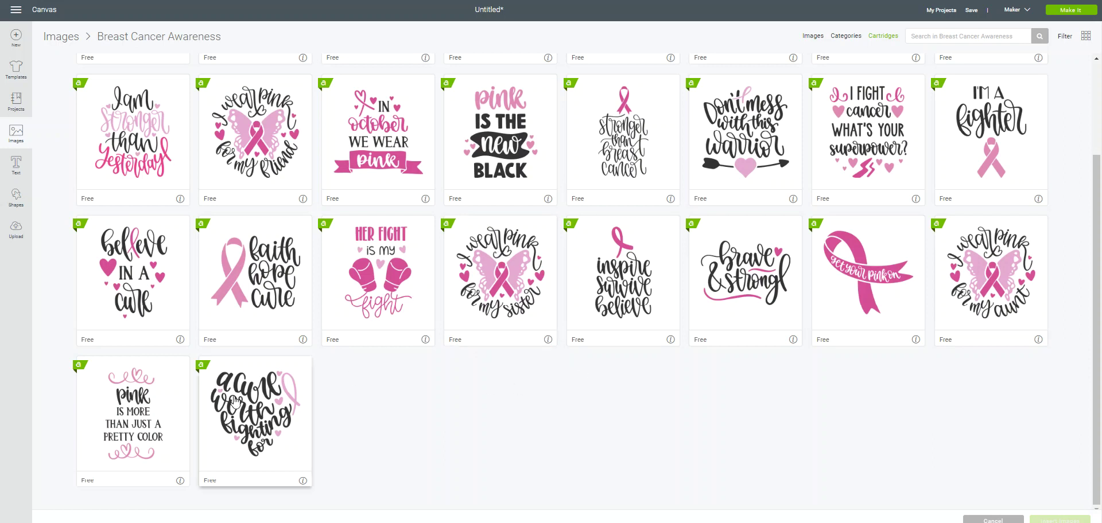
{"action": "left_click", "coordinate": [137, 365]}
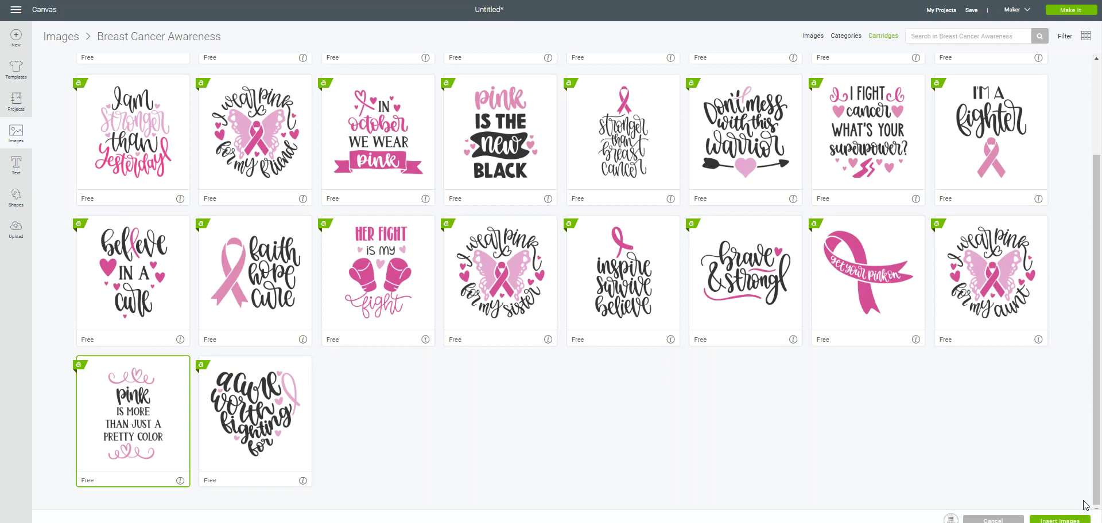
{"action": "left_click", "coordinate": [1060, 520]}
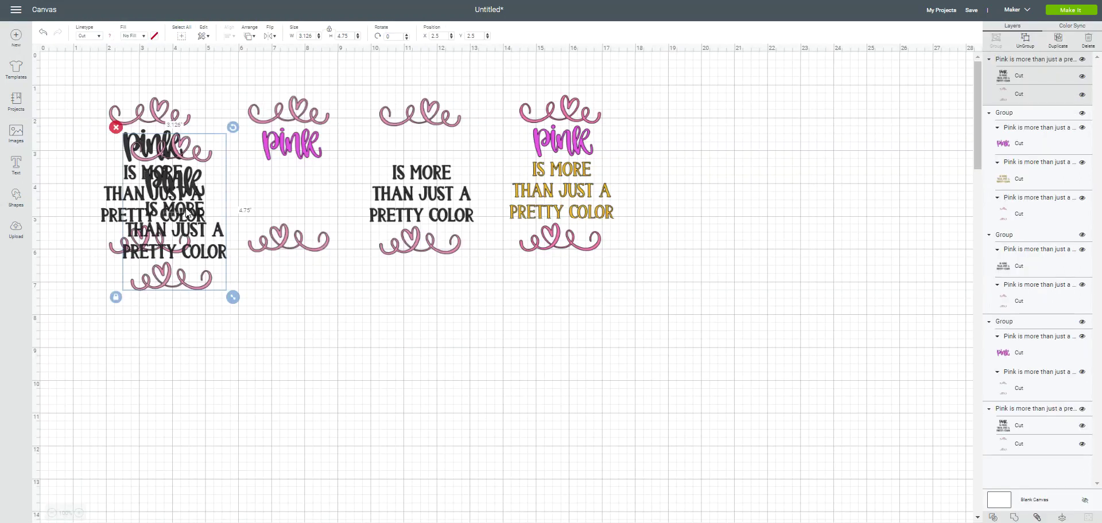
Step: Move the new design below the originals and place two duplicates side by side to its right
{"action": "left_click_drag", "start_coordinate": [160, 198], "coordinate": [158, 366]}
{"action": "scroll", "coordinate": [362, 369], "scroll_direction": "down", "scroll_amount": 2}
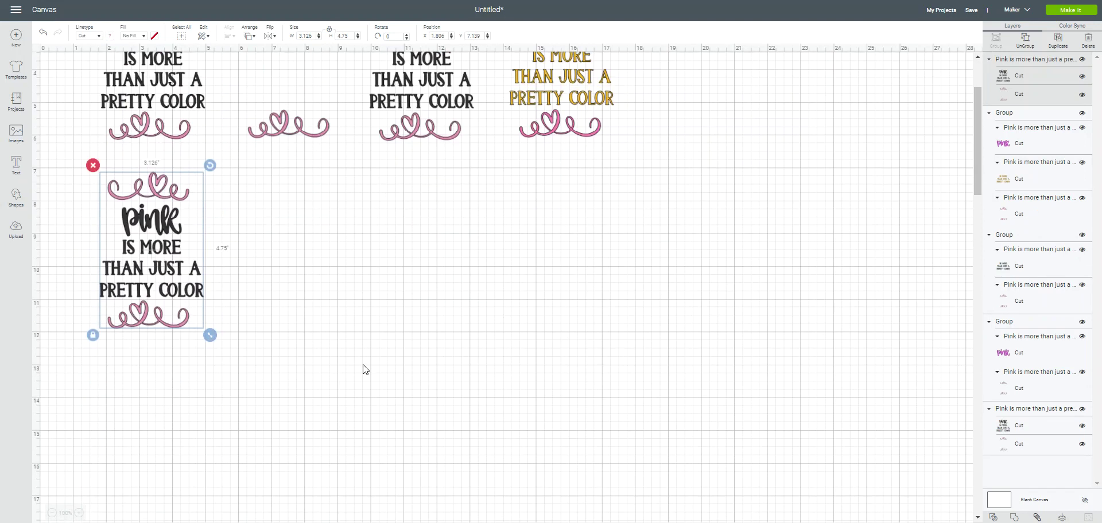
{"action": "scroll", "coordinate": [362, 369], "scroll_direction": "up", "scroll_amount": 1}
{"action": "scroll", "coordinate": [324, 319], "scroll_direction": "down", "scroll_amount": 2}
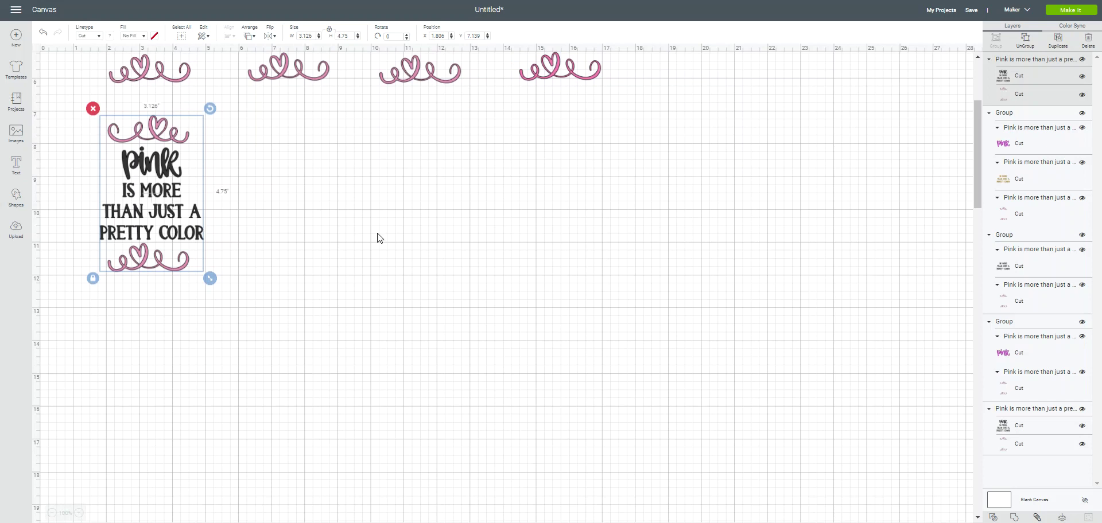
{"action": "left_click", "coordinate": [1059, 38]}
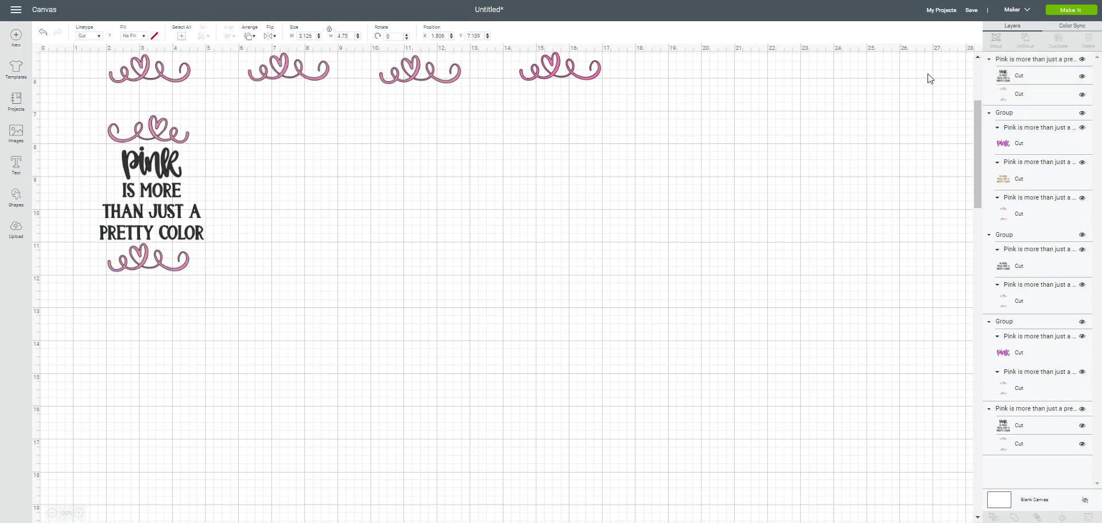
{"action": "left_click_drag", "start_coordinate": [140, 201], "coordinate": [278, 204]}
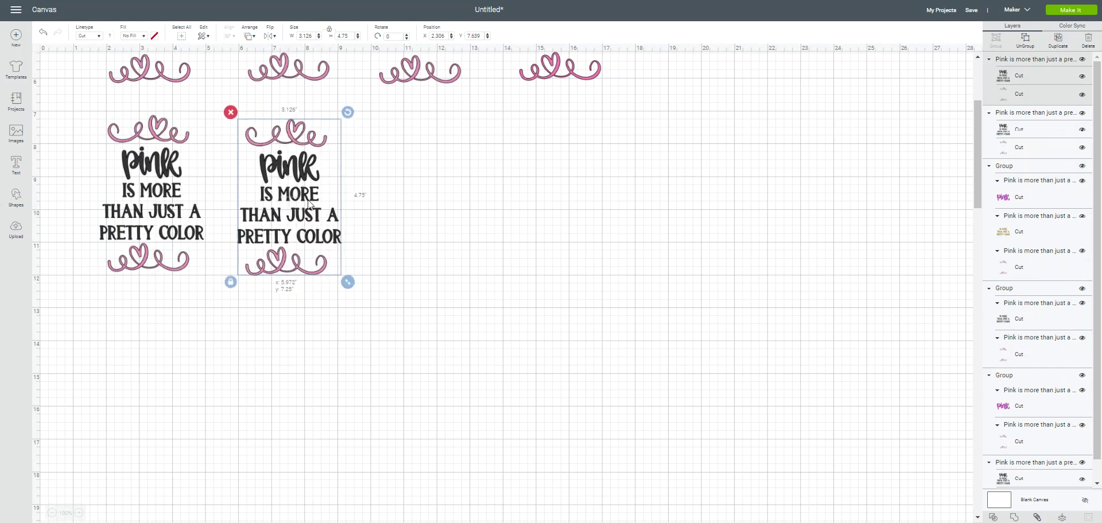
{"action": "left_click", "coordinate": [1058, 38]}
{"action": "left_click_drag", "start_coordinate": [312, 231], "coordinate": [440, 219]}
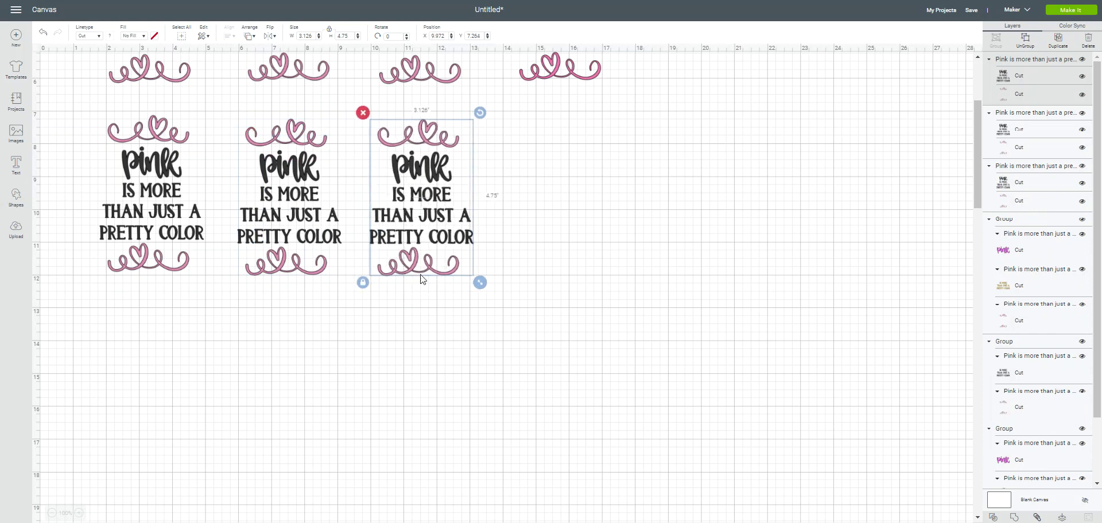
Step: Ungroup the middle copy of the three new designs
{"action": "left_click", "coordinate": [362, 406]}
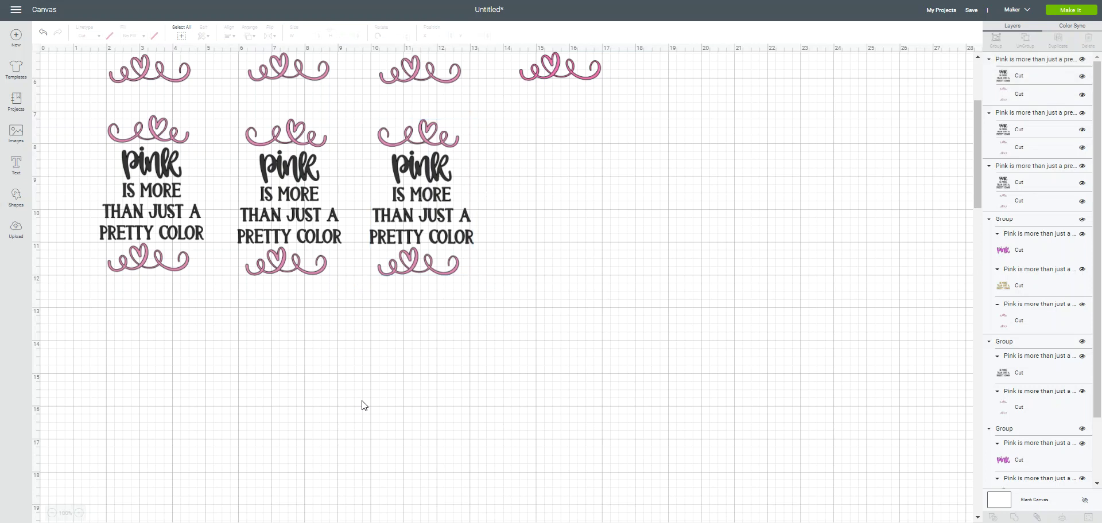
{"action": "left_click", "coordinate": [298, 220]}
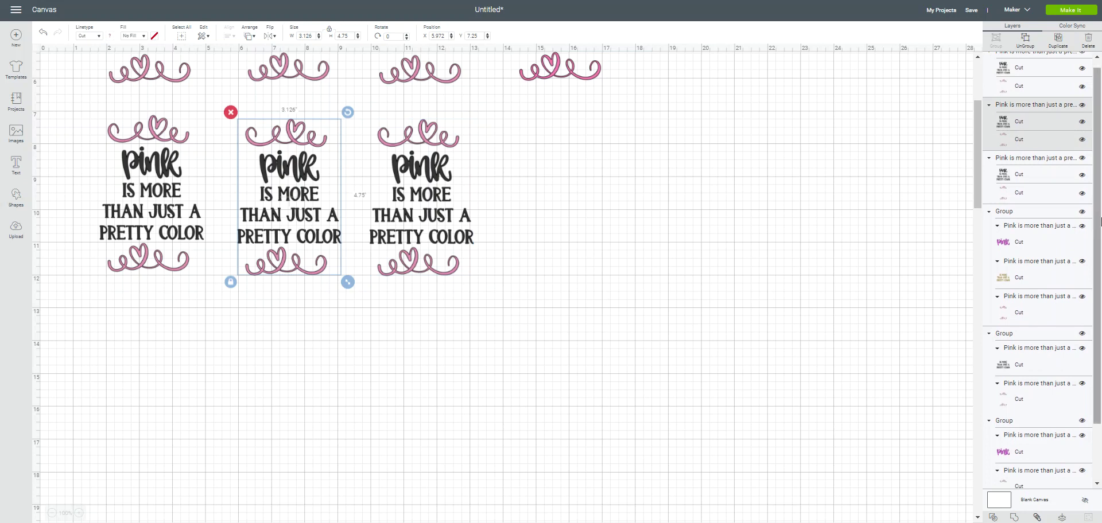
{"action": "scroll", "coordinate": [1093, 434], "scroll_direction": "down", "scroll_amount": 1}
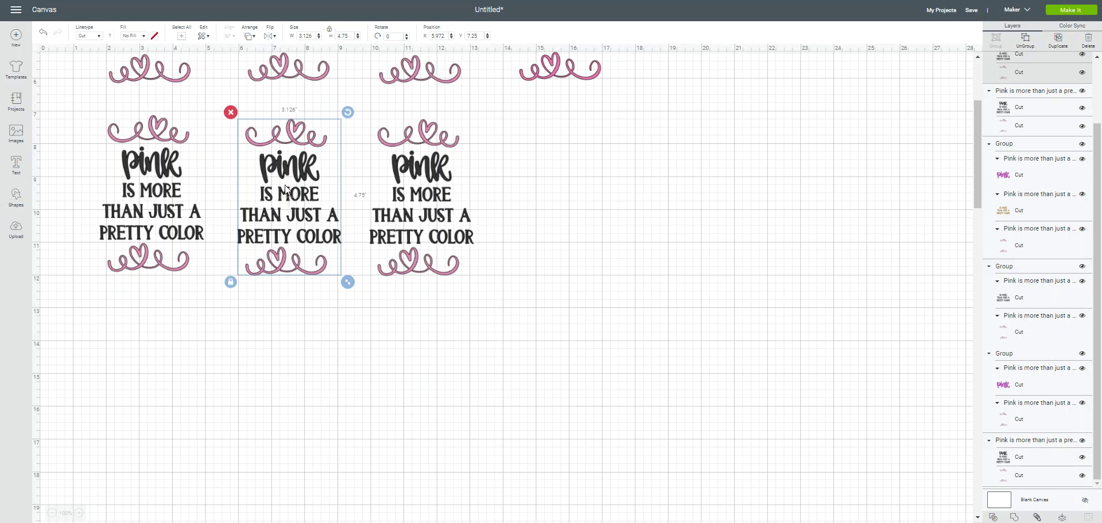
{"action": "left_click", "coordinate": [1026, 39]}
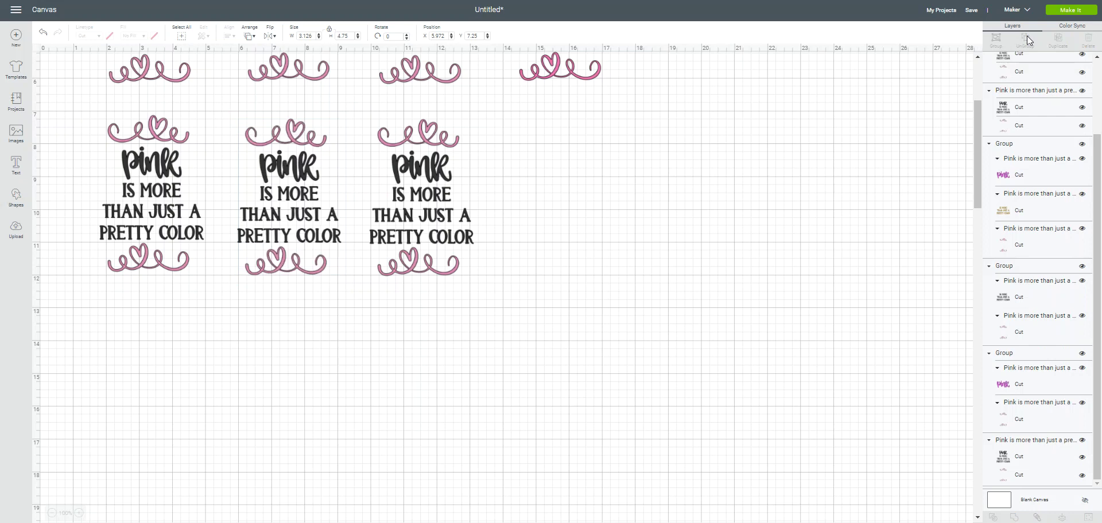
Step: Select the middle copy's lettering layer, separate from its heart swirls, for contour editing
{"action": "left_click", "coordinate": [292, 202]}
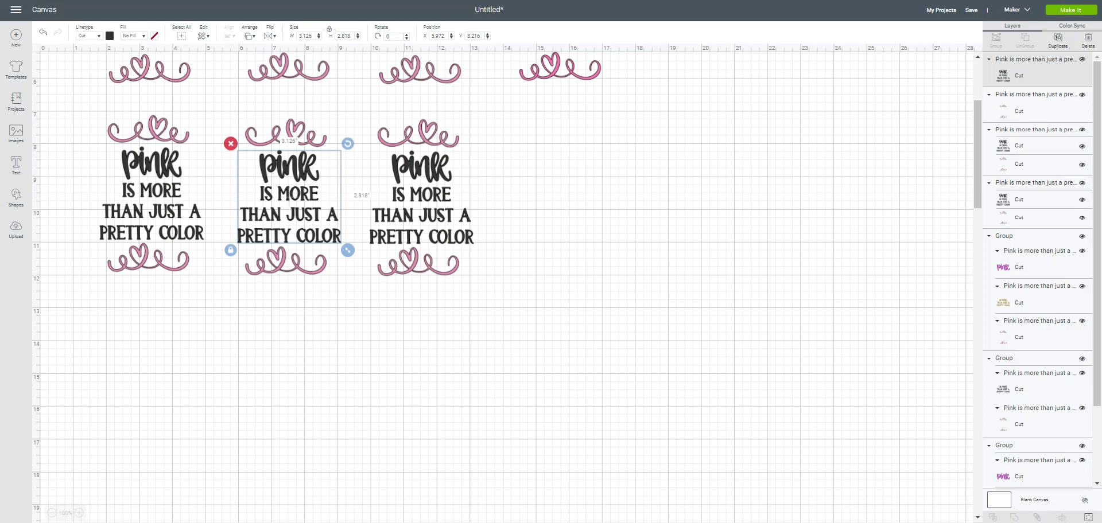
{"action": "left_click", "coordinate": [1089, 517]}
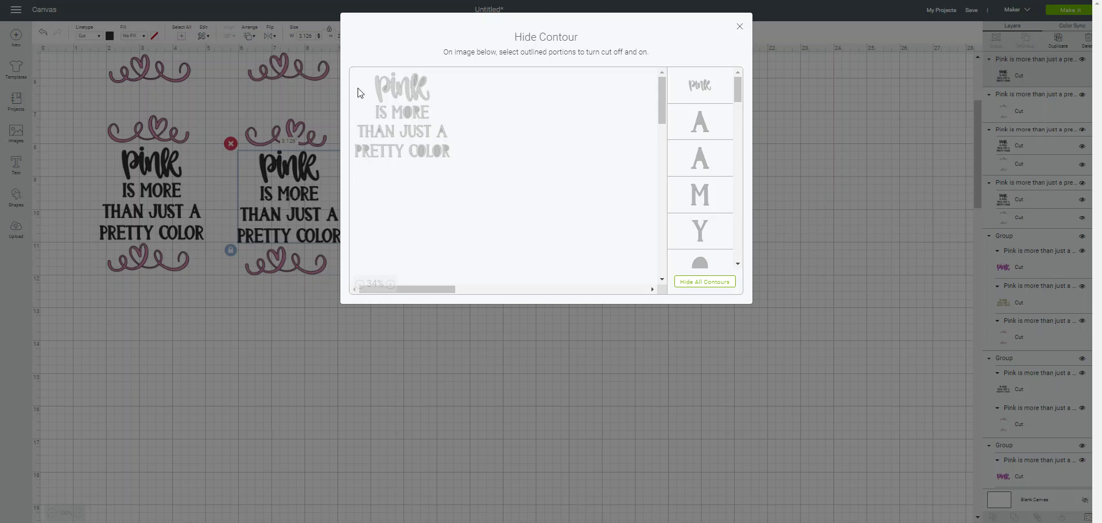
Step: Hide IS and the M, R and E of MORE, keeping MORE's O solid
{"action": "left_click", "coordinate": [381, 113]}
{"action": "left_click", "coordinate": [393, 113]}
{"action": "left_click", "coordinate": [395, 113]}
{"action": "left_click", "coordinate": [405, 114]}
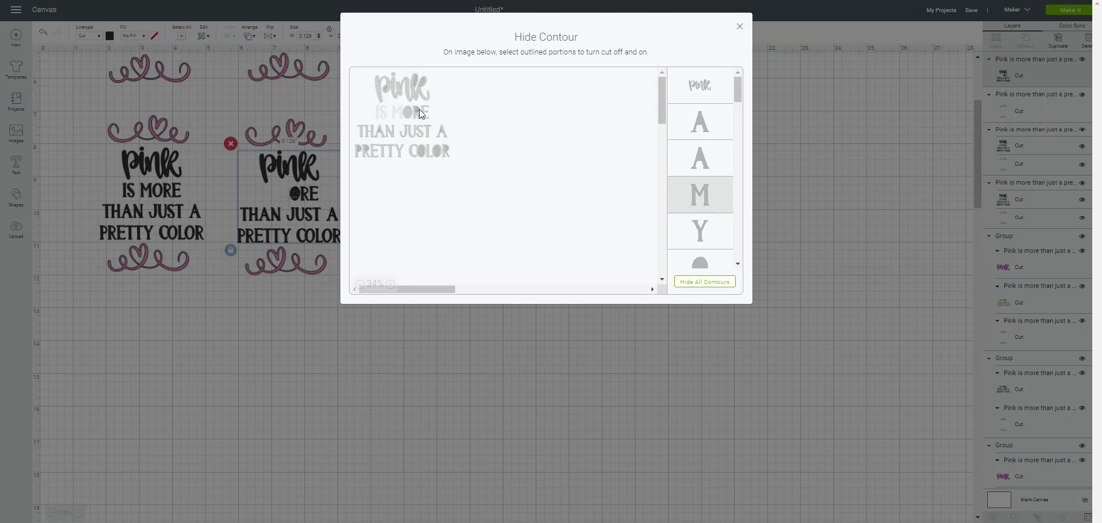
{"action": "left_click", "coordinate": [421, 117]}
{"action": "left_click", "coordinate": [414, 119]}
{"action": "left_click", "coordinate": [408, 118]}
{"action": "left_click", "coordinate": [407, 116]}
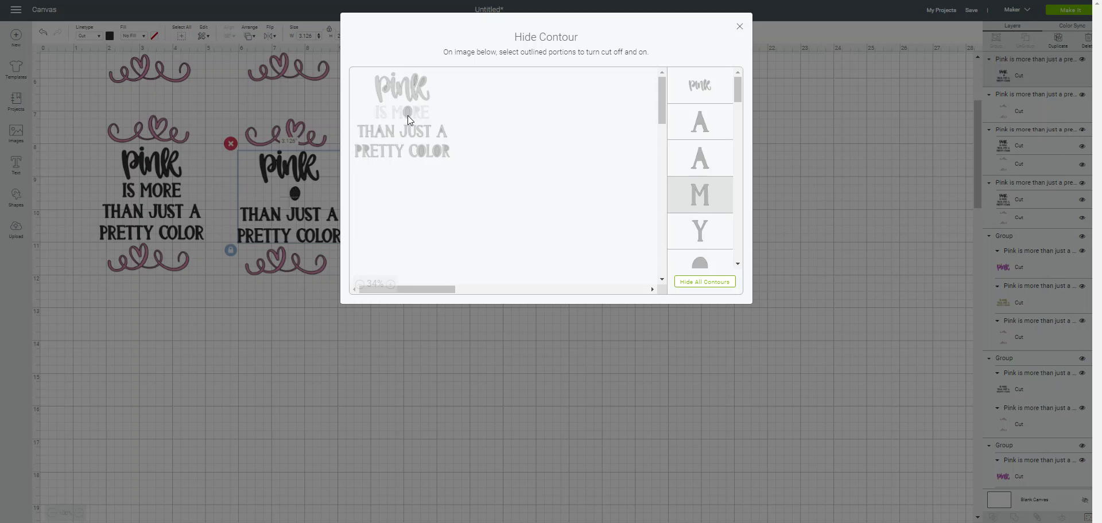
Step: Hide the words THAN, JUST and A, and restore the O of MORE
{"action": "left_click", "coordinate": [367, 133]}
{"action": "left_click", "coordinate": [374, 133]}
{"action": "left_click", "coordinate": [382, 132]}
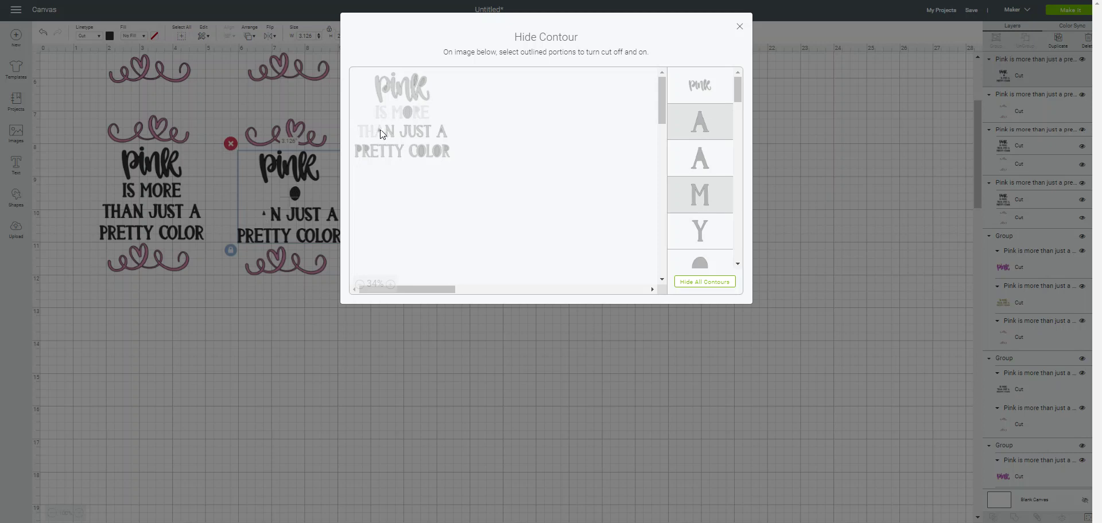
{"action": "left_click", "coordinate": [392, 132]}
{"action": "left_click", "coordinate": [405, 133]}
{"action": "left_click", "coordinate": [417, 135]}
{"action": "left_click", "coordinate": [425, 133]}
{"action": "left_click", "coordinate": [442, 133]}
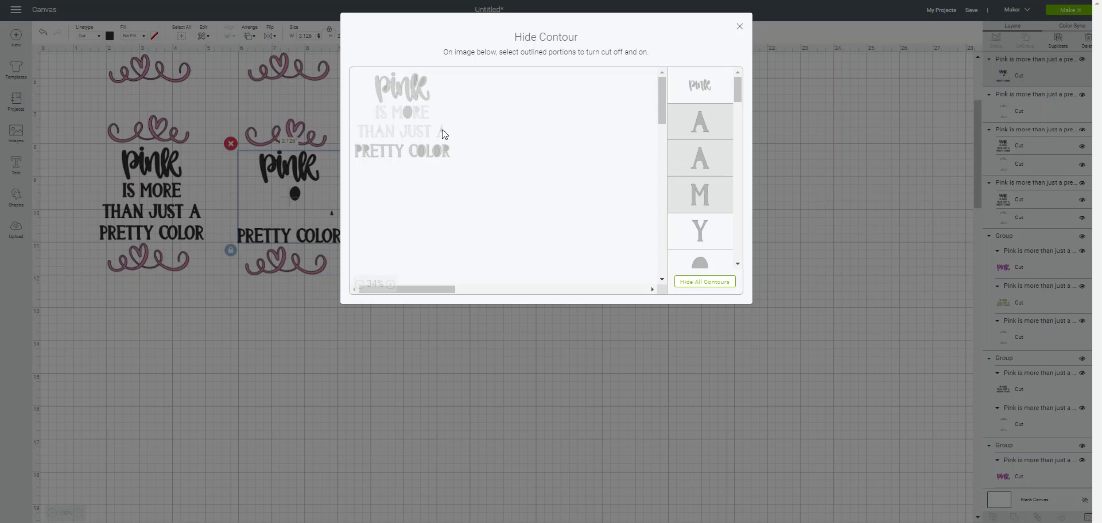
{"action": "left_click", "coordinate": [408, 112]}
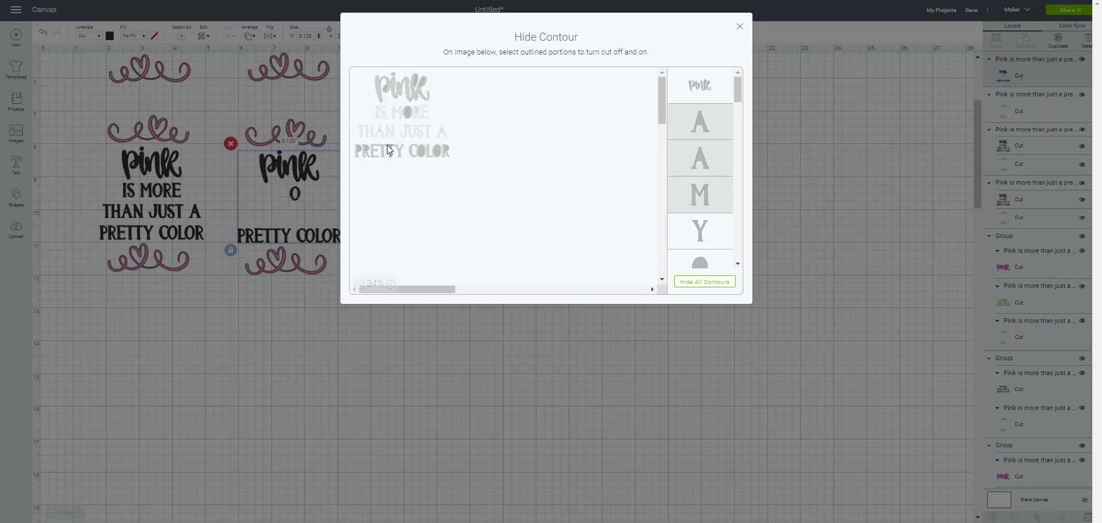
Step: Hide every letter of PRETTY
{"action": "left_click", "coordinate": [357, 154]}
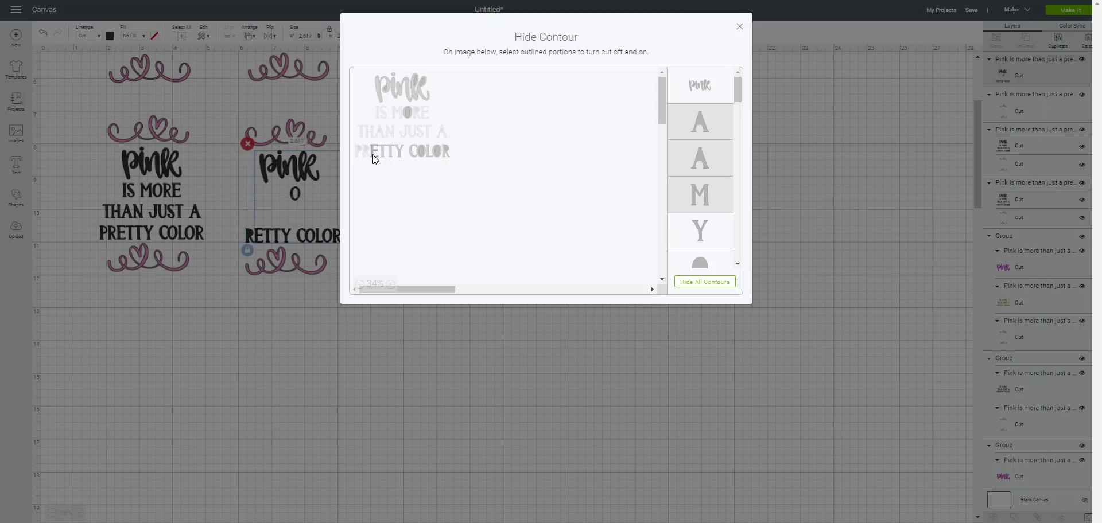
{"action": "left_click", "coordinate": [373, 154]}
{"action": "left_click", "coordinate": [379, 154]}
{"action": "left_click", "coordinate": [382, 154]}
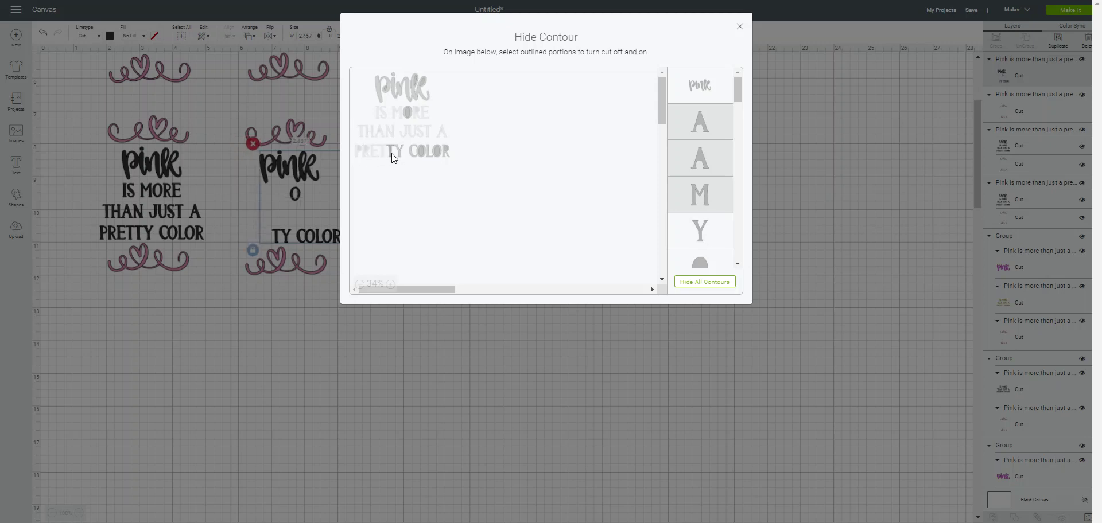
{"action": "left_click", "coordinate": [391, 153]}
{"action": "left_click", "coordinate": [400, 153]}
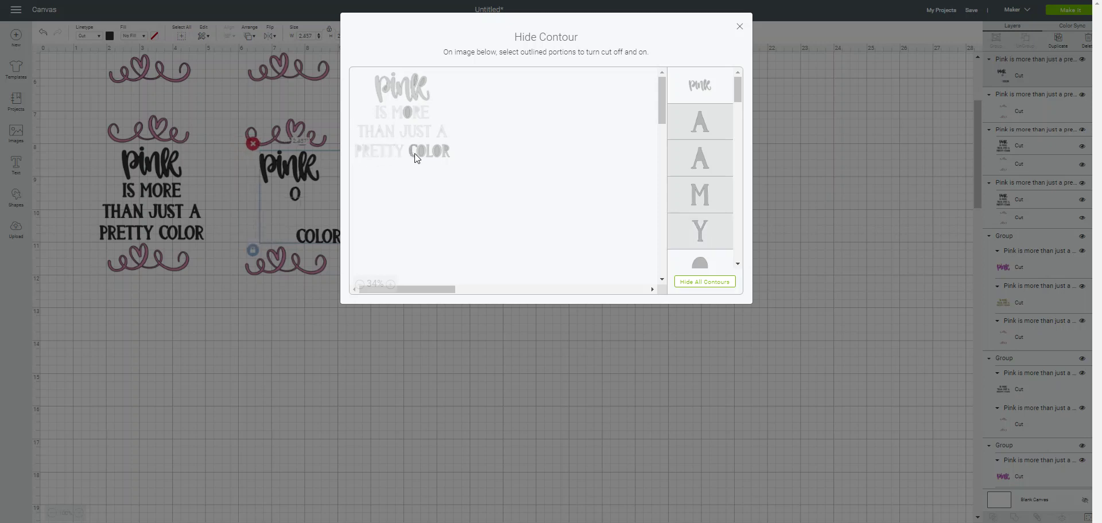
Step: Hide C, L and R of COLOR, make the remaining O dots solid, and close Hide Contour
{"action": "left_click", "coordinate": [415, 153]}
{"action": "left_click", "coordinate": [425, 147]}
{"action": "left_click", "coordinate": [426, 150]}
{"action": "left_click", "coordinate": [422, 150]}
{"action": "left_click", "coordinate": [437, 156]}
{"action": "left_click", "coordinate": [436, 150]}
{"action": "left_click", "coordinate": [423, 151]}
{"action": "left_click", "coordinate": [438, 153]}
{"action": "left_click", "coordinate": [445, 154]}
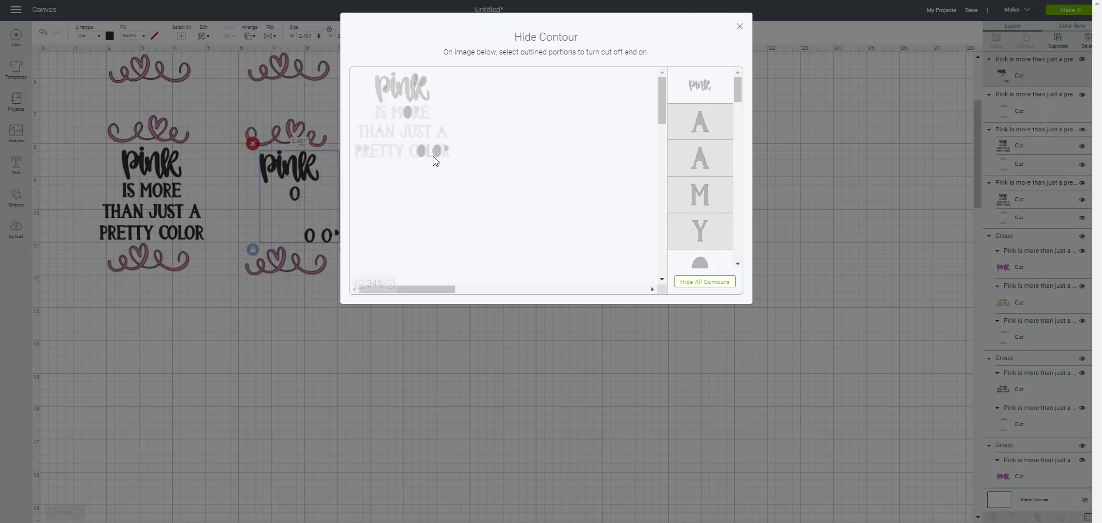
{"action": "left_click", "coordinate": [438, 156]}
{"action": "left_click", "coordinate": [421, 153]}
{"action": "left_click", "coordinate": [408, 115]}
{"action": "left_click", "coordinate": [740, 28]}
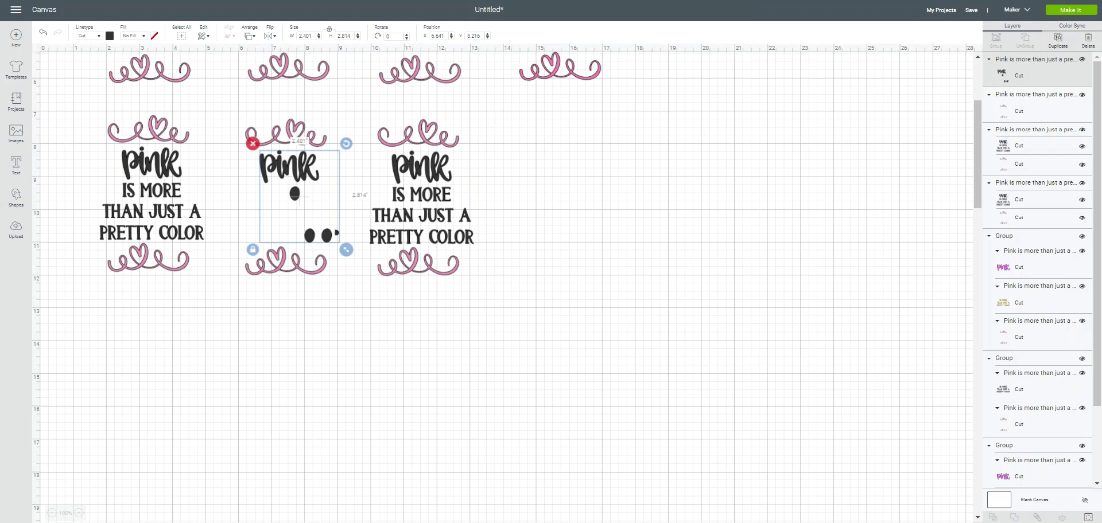
Step: In Hide Contour, hide the three leftover oval dots and the last letter so only PINK remains
{"action": "left_click", "coordinate": [1087, 517]}
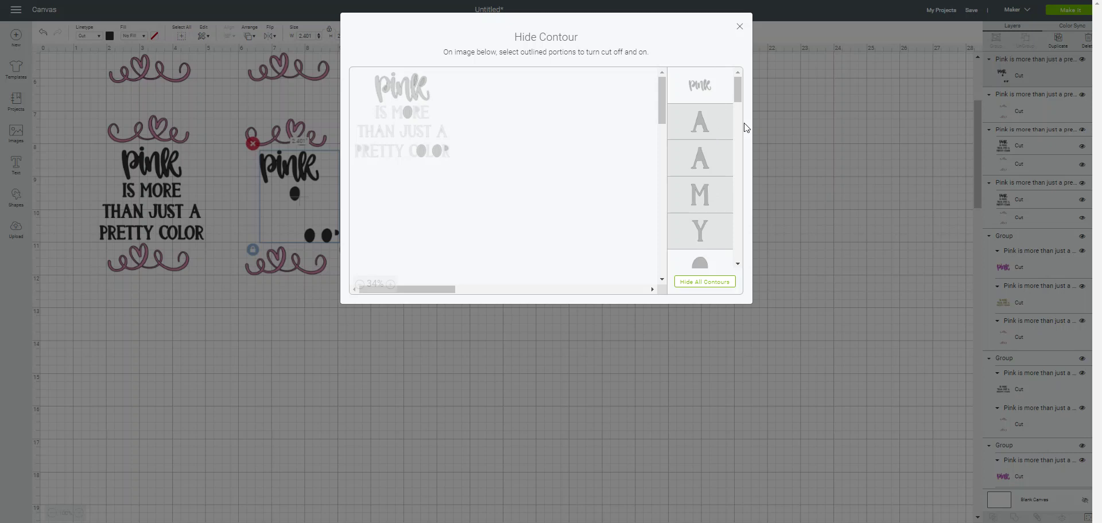
{"action": "scroll", "coordinate": [742, 92], "scroll_direction": "down", "scroll_amount": 3}
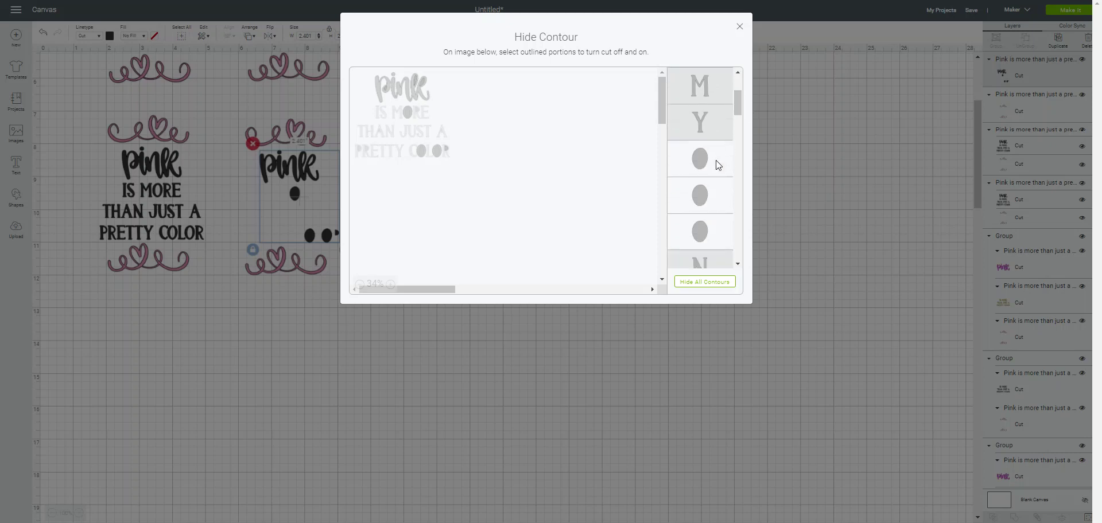
{"action": "left_click", "coordinate": [698, 162]}
{"action": "left_click", "coordinate": [702, 191]}
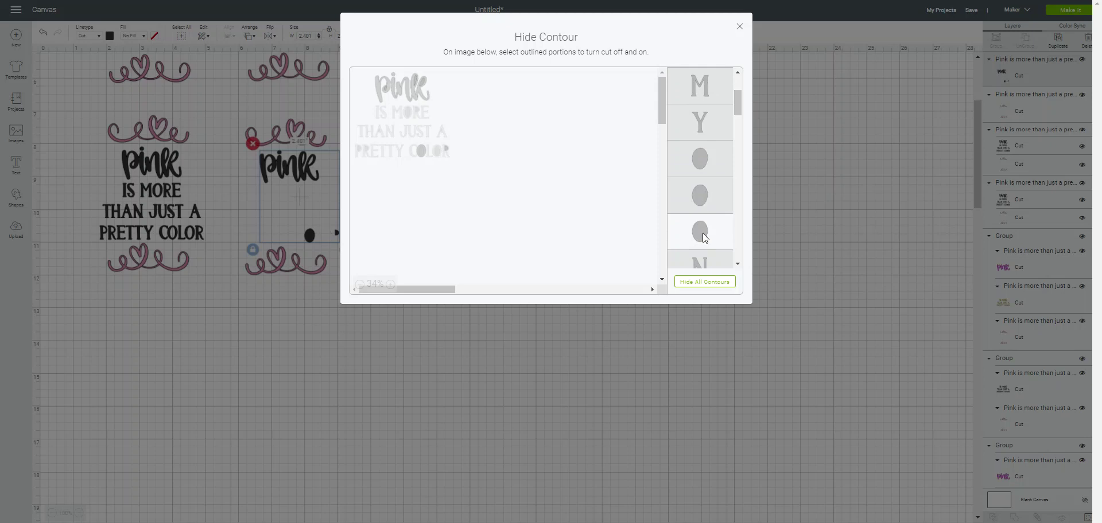
{"action": "left_click", "coordinate": [701, 233]}
{"action": "scroll", "coordinate": [740, 107], "scroll_direction": "down", "scroll_amount": 5}
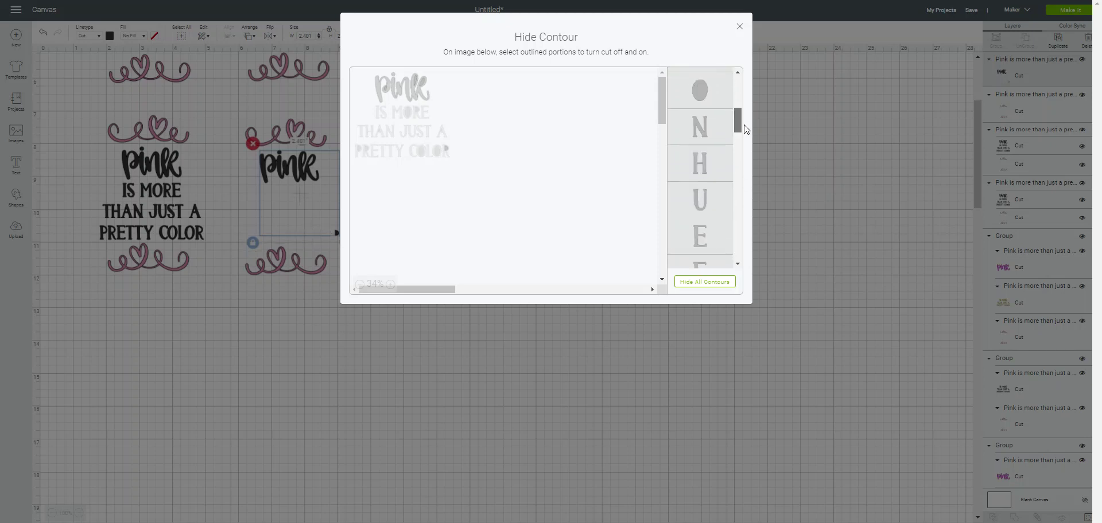
{"action": "left_click_drag", "start_coordinate": [738, 137], "coordinate": [760, 221]}
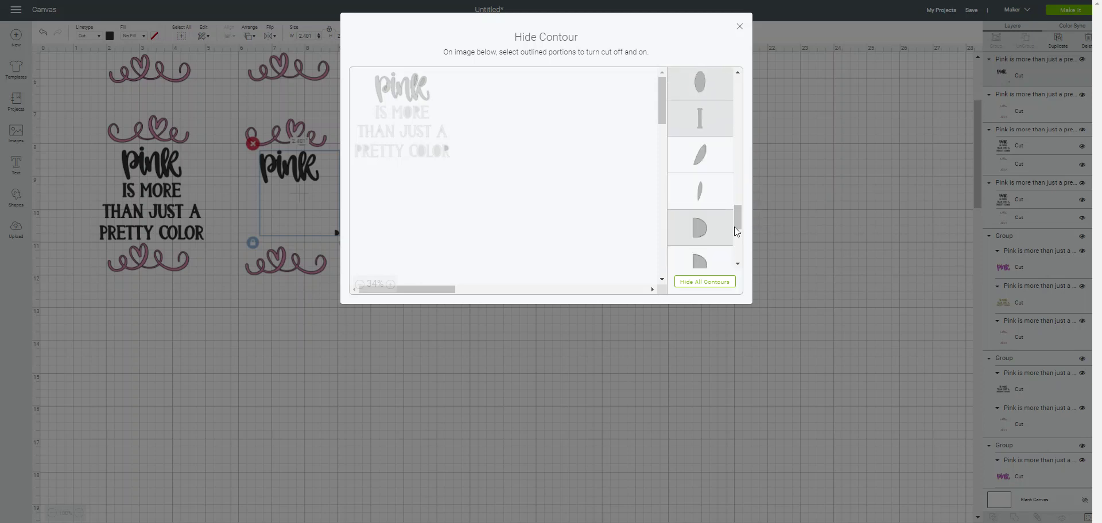
{"action": "left_click", "coordinate": [446, 149]}
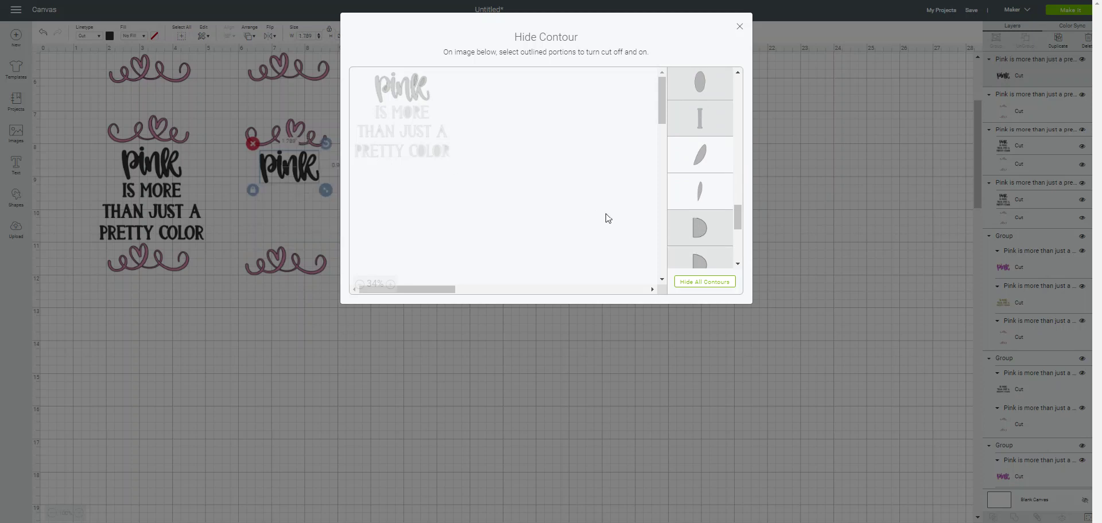
Step: Color the middle copy's PINK word magenta (#E44DE4)
{"action": "left_click", "coordinate": [741, 28]}
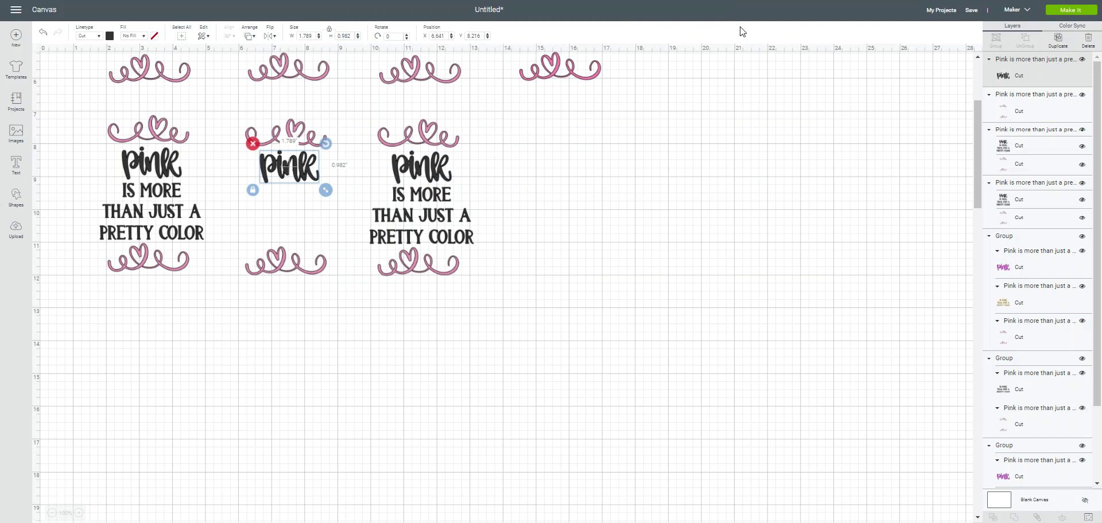
{"action": "left_click", "coordinate": [199, 380]}
{"action": "left_click", "coordinate": [282, 169]}
{"action": "left_click", "coordinate": [110, 36]}
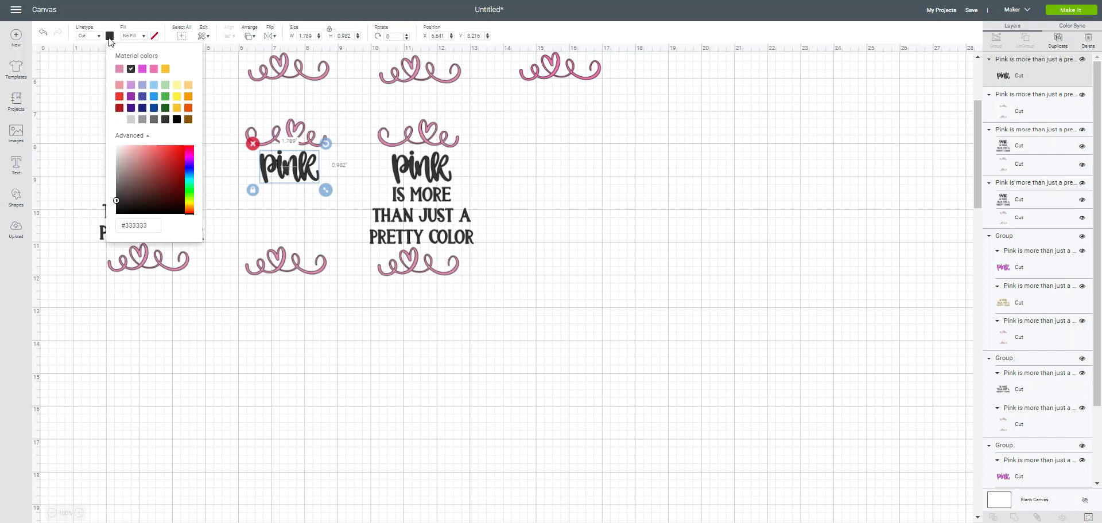
{"action": "left_click", "coordinate": [143, 69]}
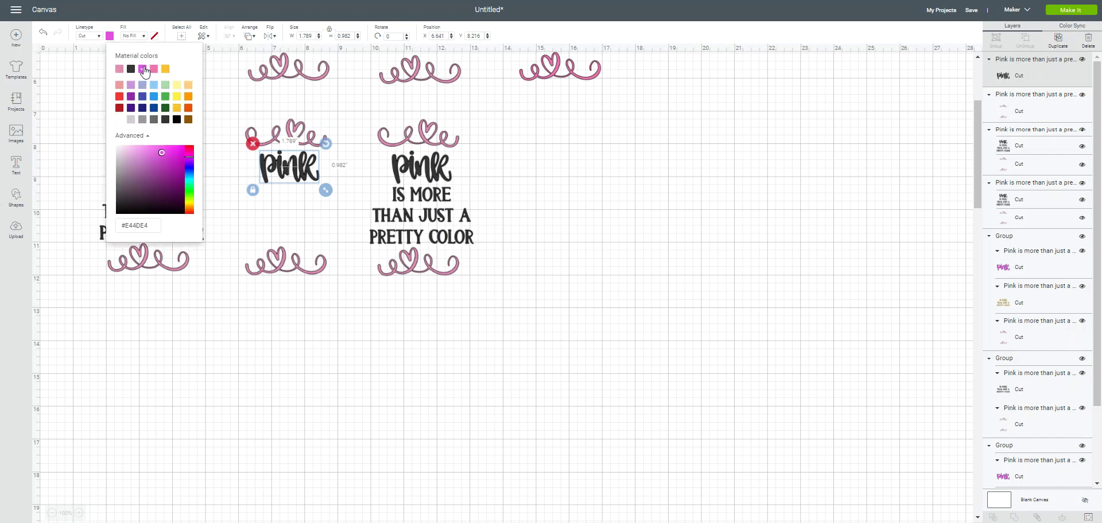
{"action": "left_click", "coordinate": [267, 372]}
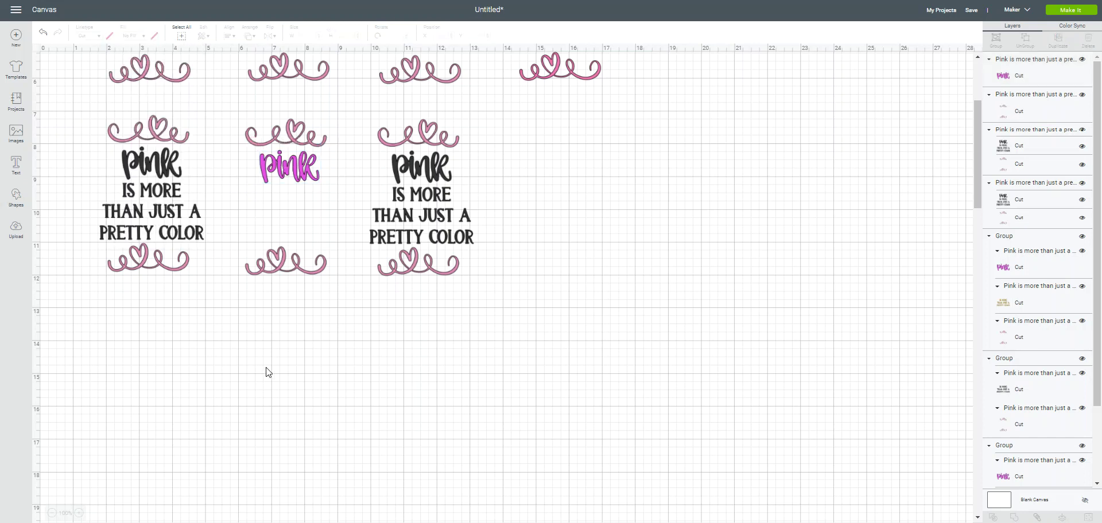
Step: Ungroup the third design and hide the word Pink from its lettering
{"action": "left_click", "coordinate": [414, 210]}
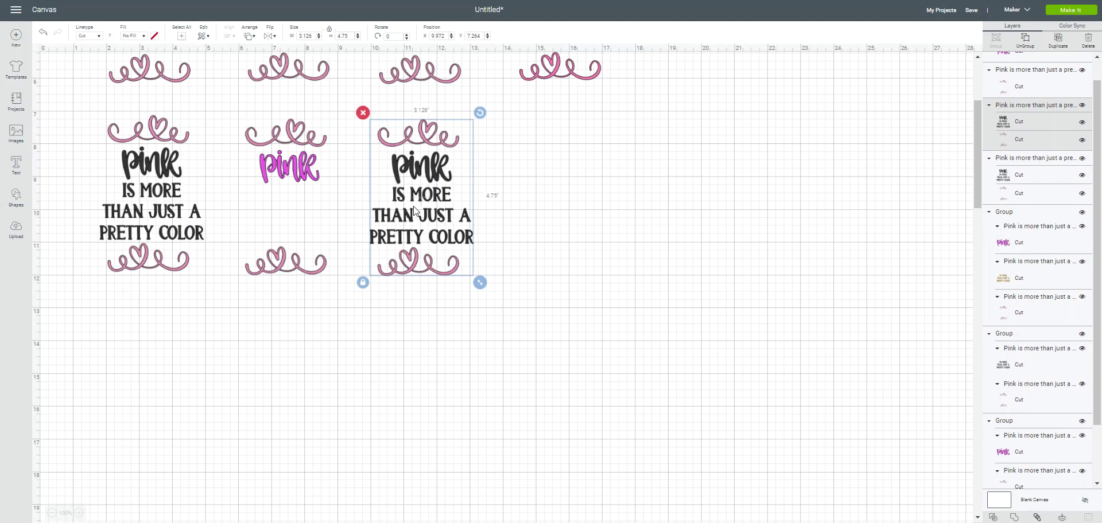
{"action": "left_click", "coordinate": [1025, 40]}
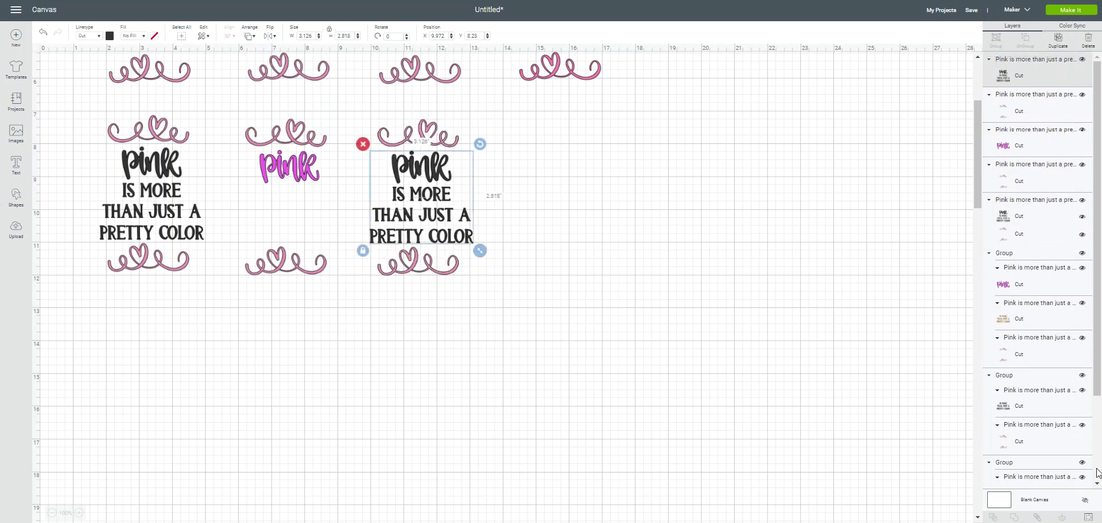
{"action": "left_click", "coordinate": [1089, 518]}
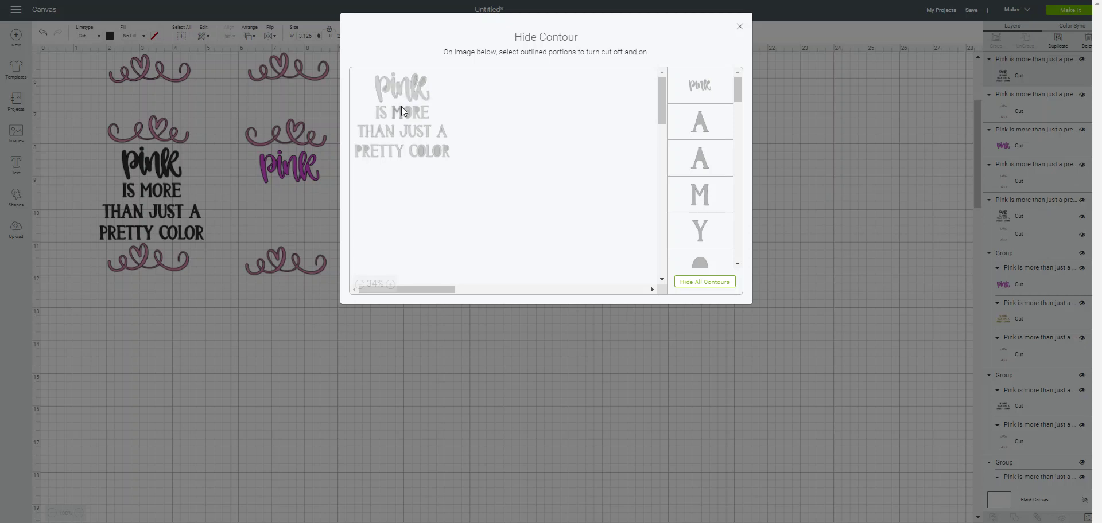
{"action": "left_click", "coordinate": [384, 92]}
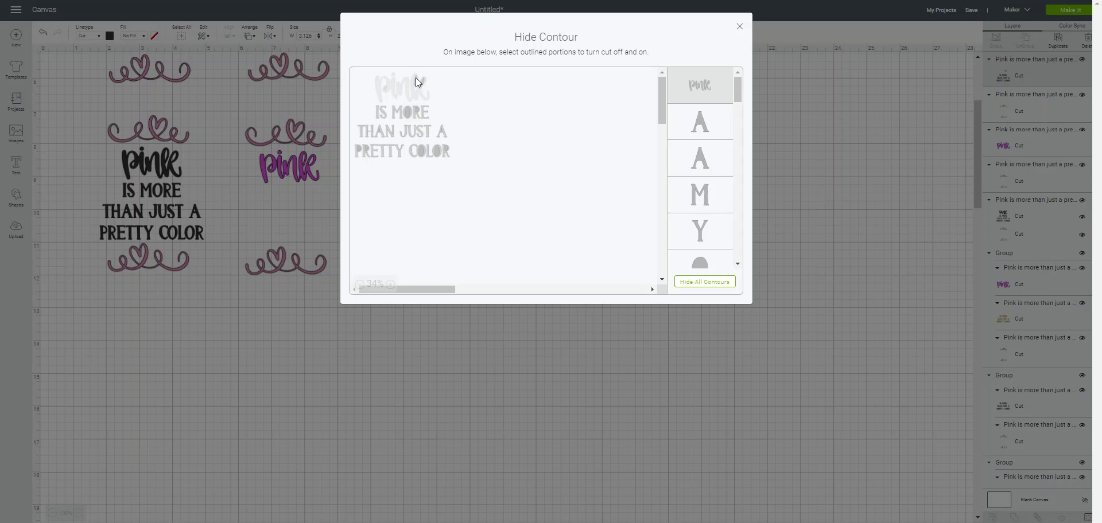
{"action": "left_click", "coordinate": [741, 29]}
Step: Regroup the third design's text with its swirls and place a duplicate to its right
{"action": "left_click", "coordinate": [491, 353]}
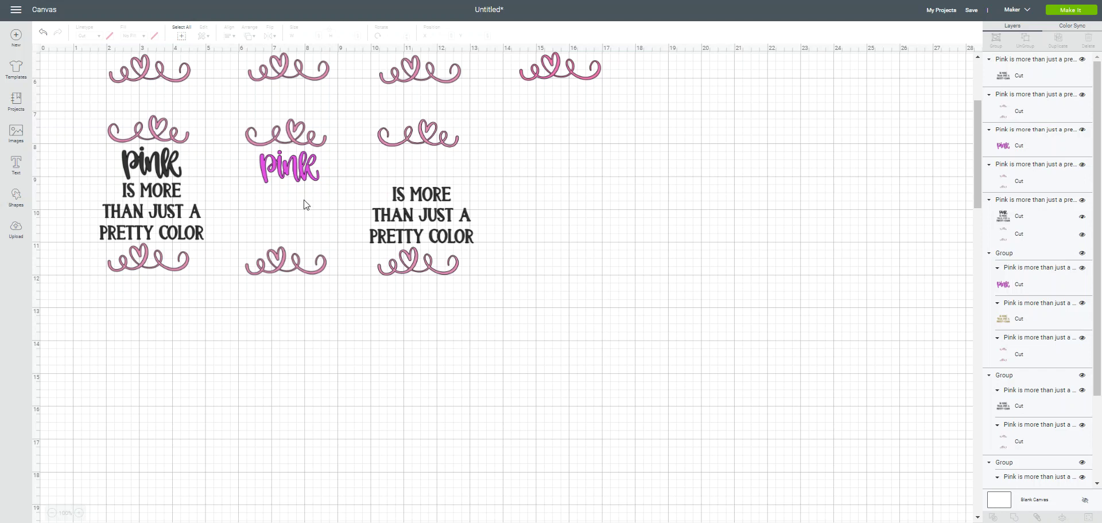
{"action": "left_click", "coordinate": [416, 211]}
{"action": "left_click", "coordinate": [461, 154]}
{"action": "left_click_drag", "start_coordinate": [363, 111], "coordinate": [486, 313]}
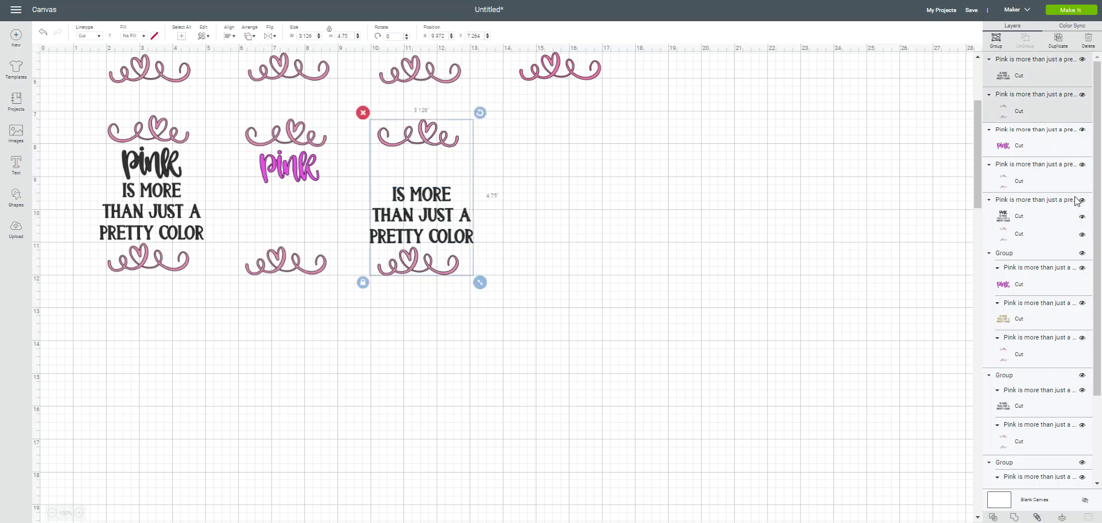
{"action": "left_click", "coordinate": [996, 39]}
{"action": "left_click", "coordinate": [1058, 40]}
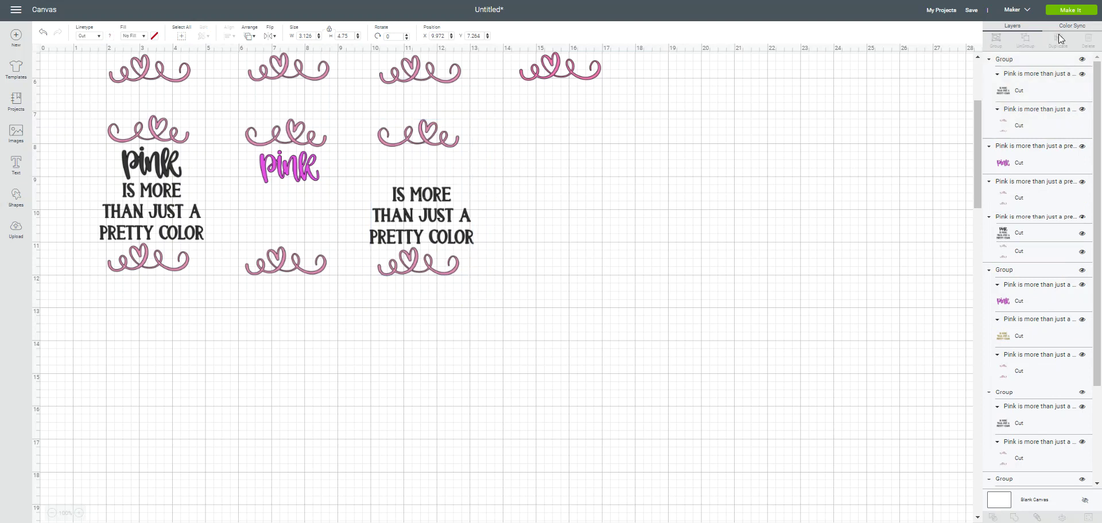
{"action": "left_click_drag", "start_coordinate": [427, 217], "coordinate": [563, 219]}
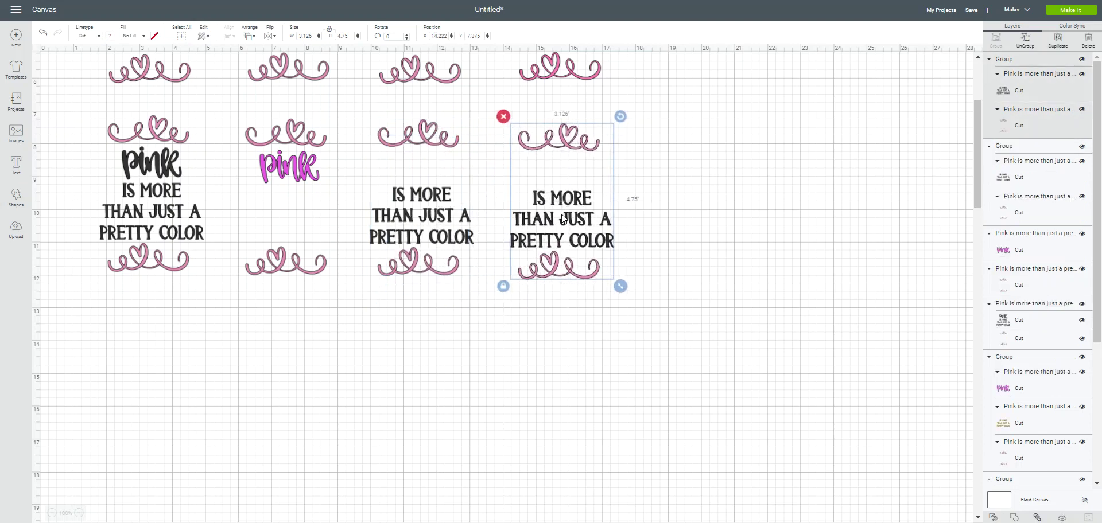
{"action": "left_click", "coordinate": [683, 253]}
Step: Duplicate the magenta PINK word and position the copy above IS MORE in the fourth design
{"action": "left_click", "coordinate": [589, 254]}
{"action": "key", "text": "Delete"}
{"action": "key", "text": "ctrl+z"}
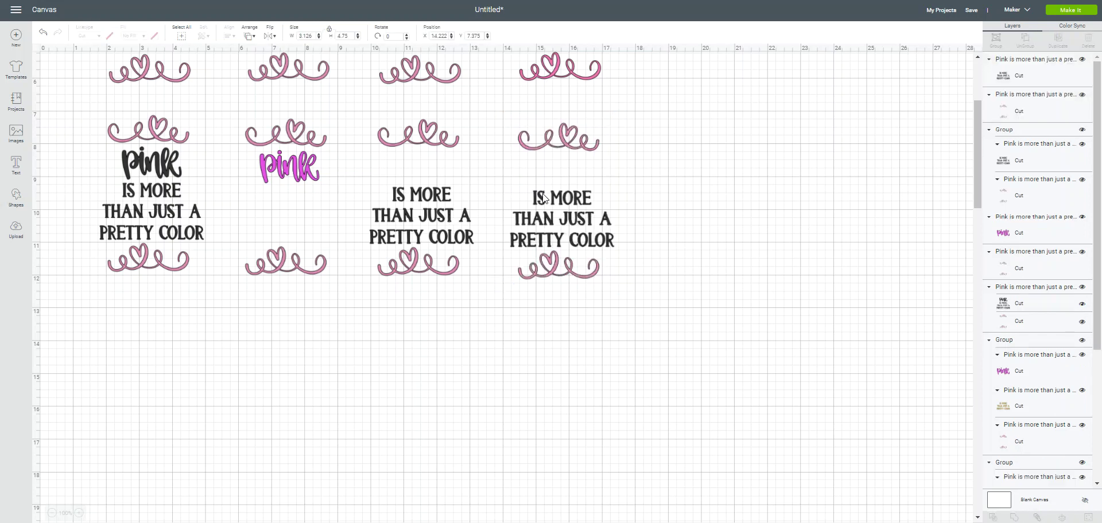
{"action": "left_click", "coordinate": [291, 172]}
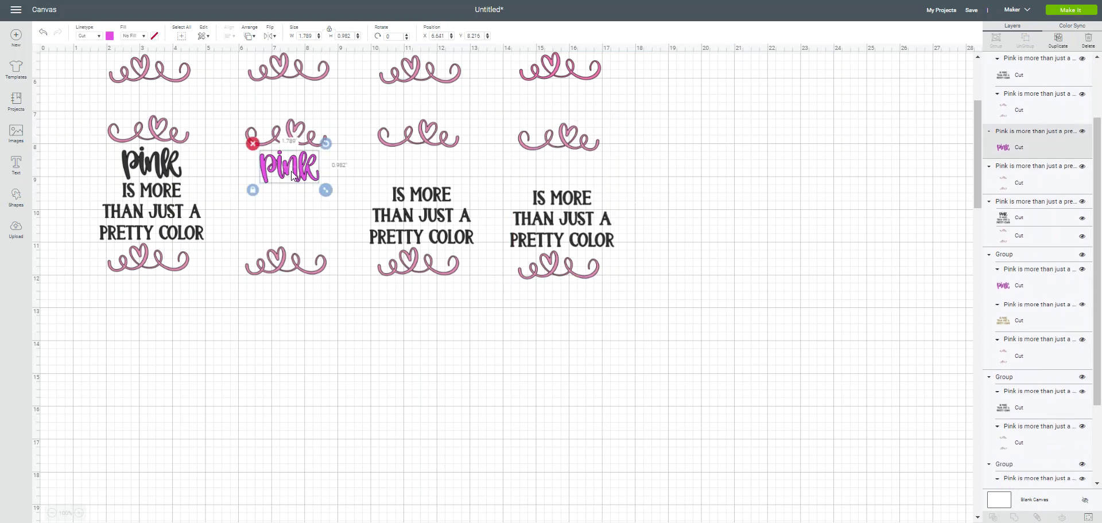
{"action": "left_click", "coordinate": [1056, 47]}
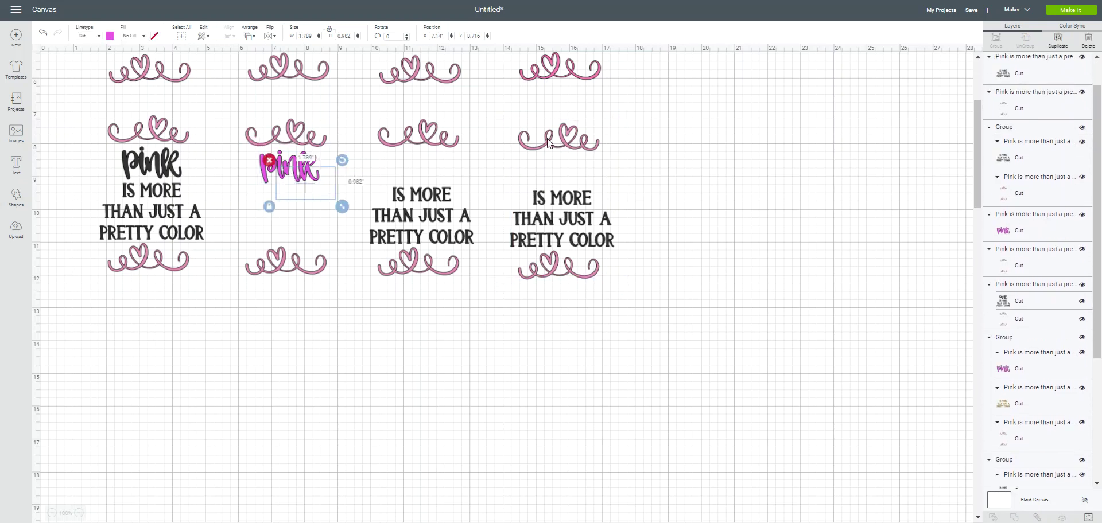
{"action": "left_click_drag", "start_coordinate": [329, 185], "coordinate": [578, 171]}
{"action": "left_click", "coordinate": [678, 210]}
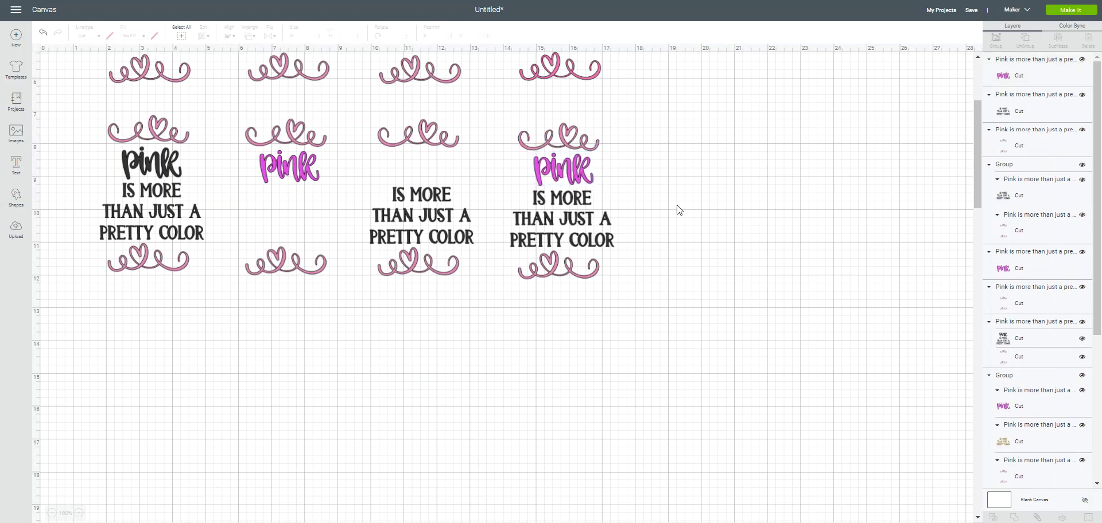
{"action": "left_click", "coordinate": [546, 240]}
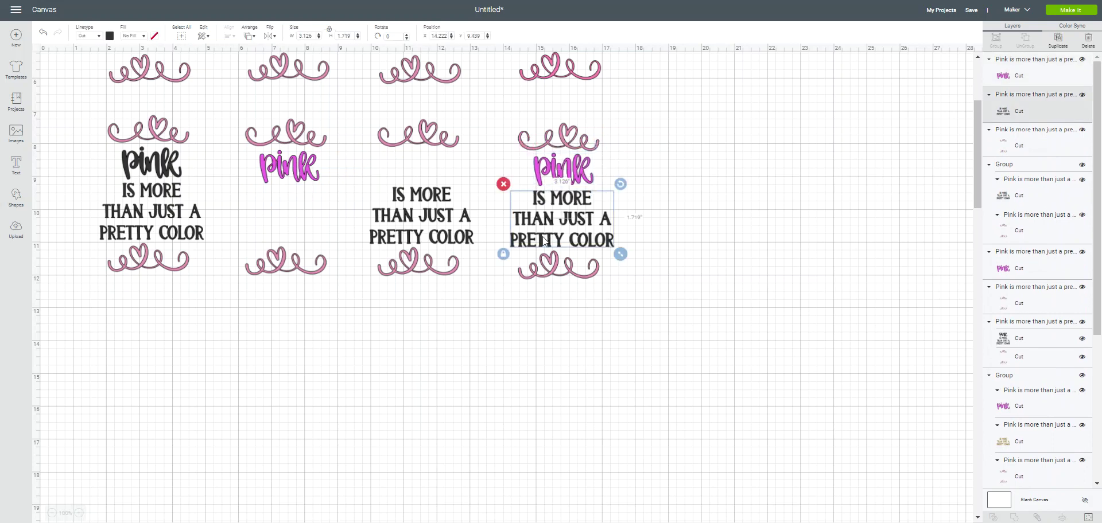
Step: Make the fourth design's 'Is more than just a pretty color' text gold
{"action": "left_click", "coordinate": [109, 36]}
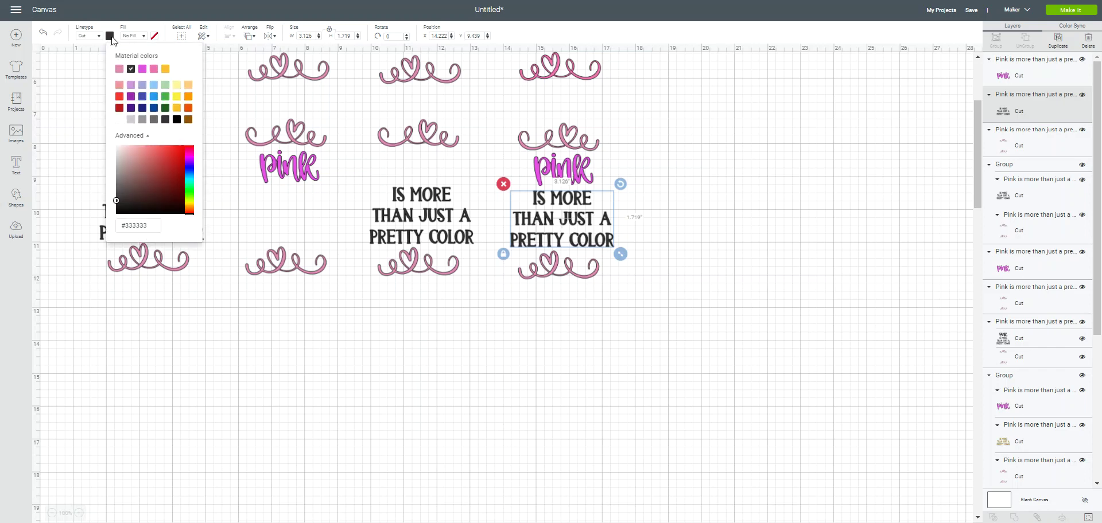
{"action": "left_click", "coordinate": [177, 109]}
{"action": "left_click", "coordinate": [652, 234]}
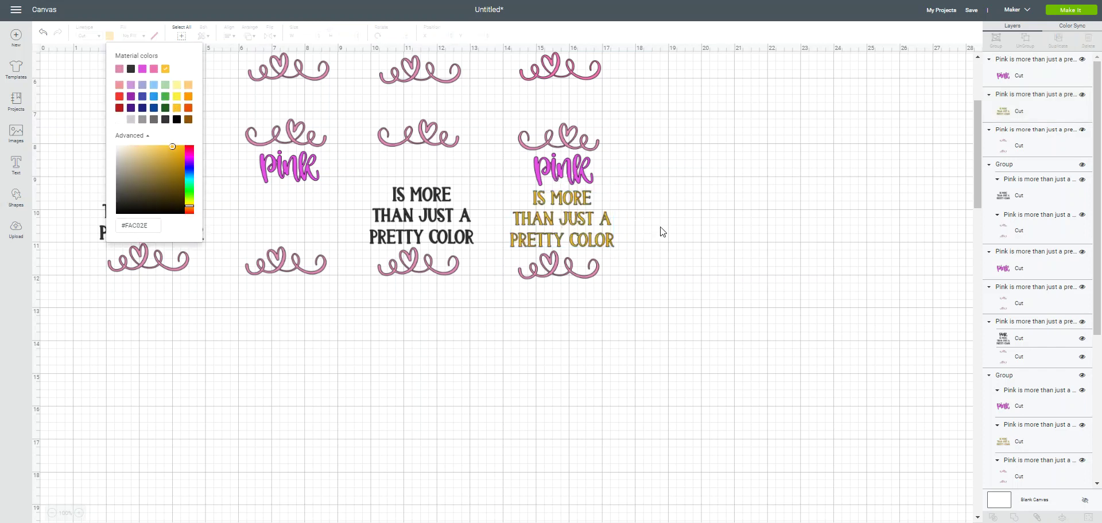
Step: Make the fourth design's heart swirls a brighter pink, then select the whole design
{"action": "left_click", "coordinate": [571, 137]}
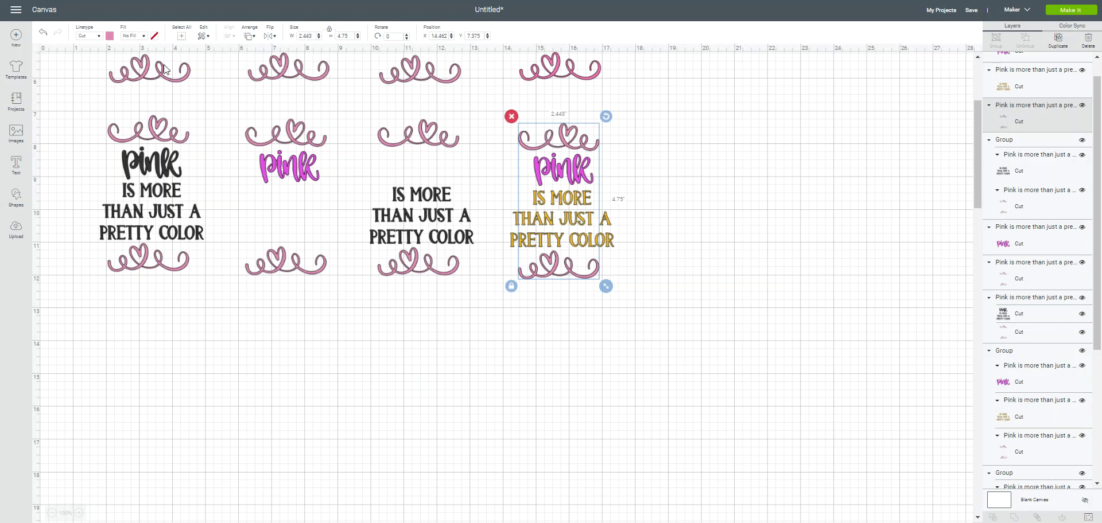
{"action": "left_click", "coordinate": [109, 36]}
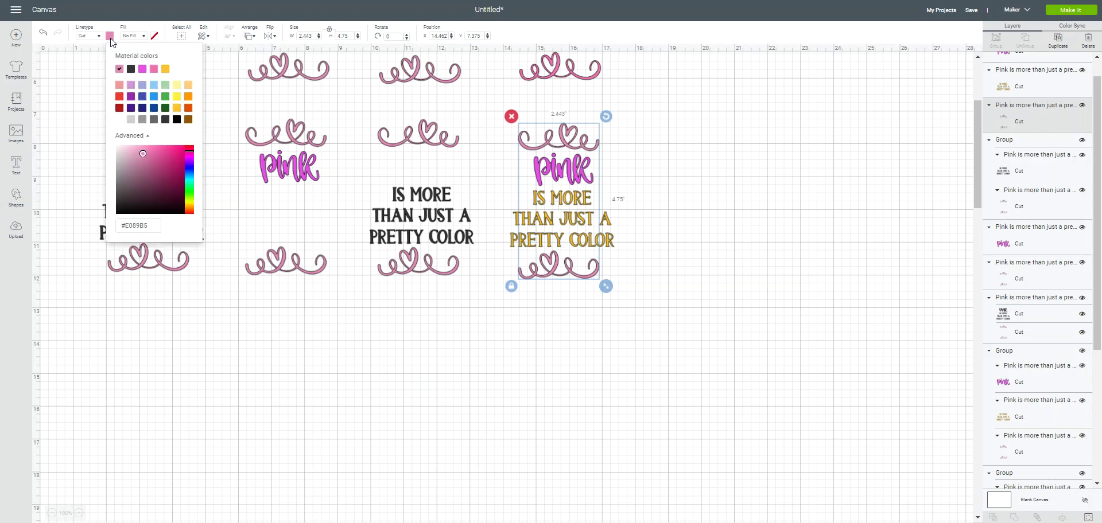
{"action": "left_click", "coordinate": [154, 69]}
{"action": "left_click", "coordinate": [725, 251]}
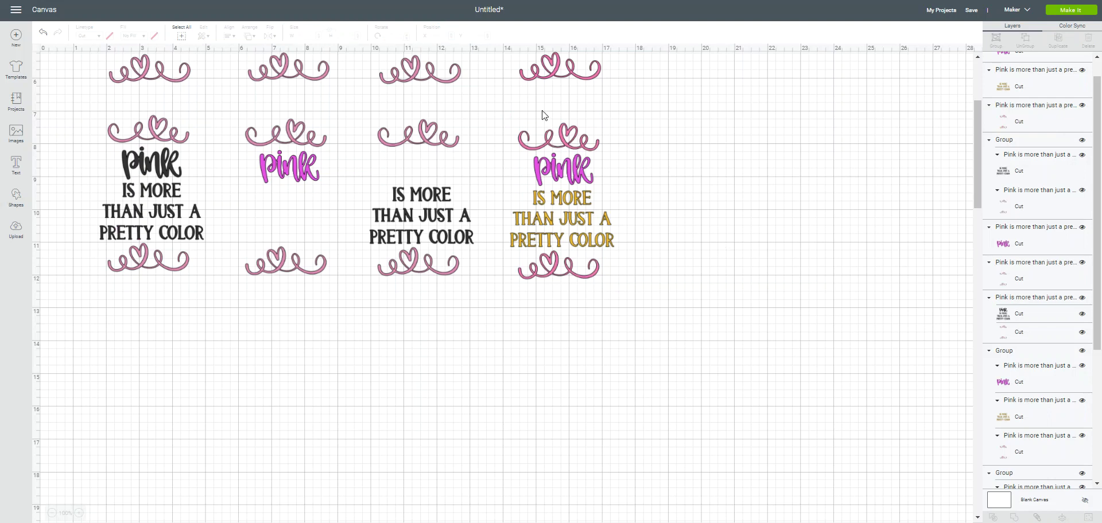
{"action": "left_click_drag", "start_coordinate": [511, 122], "coordinate": [637, 304]}
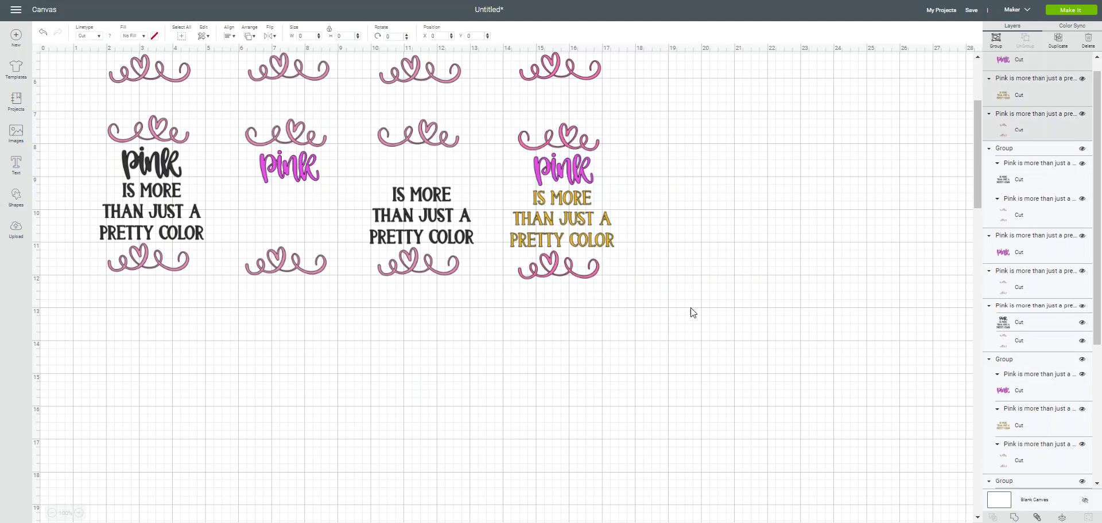
Step: Group the parts of the magenta-and-gold design, then group the parts of the PINK-only design
{"action": "left_click", "coordinate": [999, 50]}
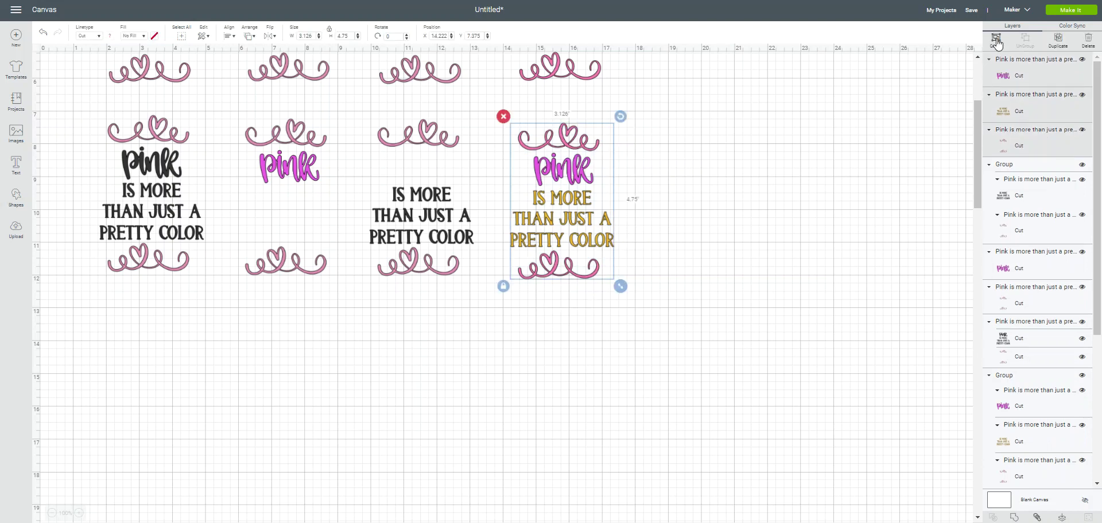
{"action": "left_click", "coordinate": [805, 238]}
{"action": "mouse_move", "coordinate": [586, 222]}
{"action": "left_mouse_down"}
{"action": "mouse_move", "coordinate": [658, 222]}
{"action": "mouse_move", "coordinate": [579, 222]}
{"action": "mouse_move", "coordinate": [595, 221]}
{"action": "left_mouse_up"}
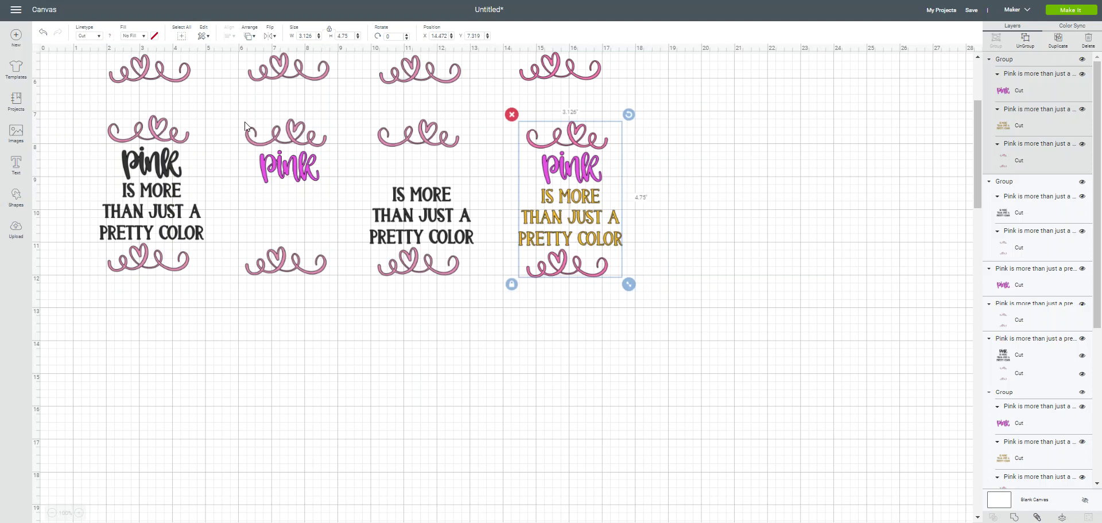
{"action": "left_click_drag", "start_coordinate": [232, 113], "coordinate": [348, 317]}
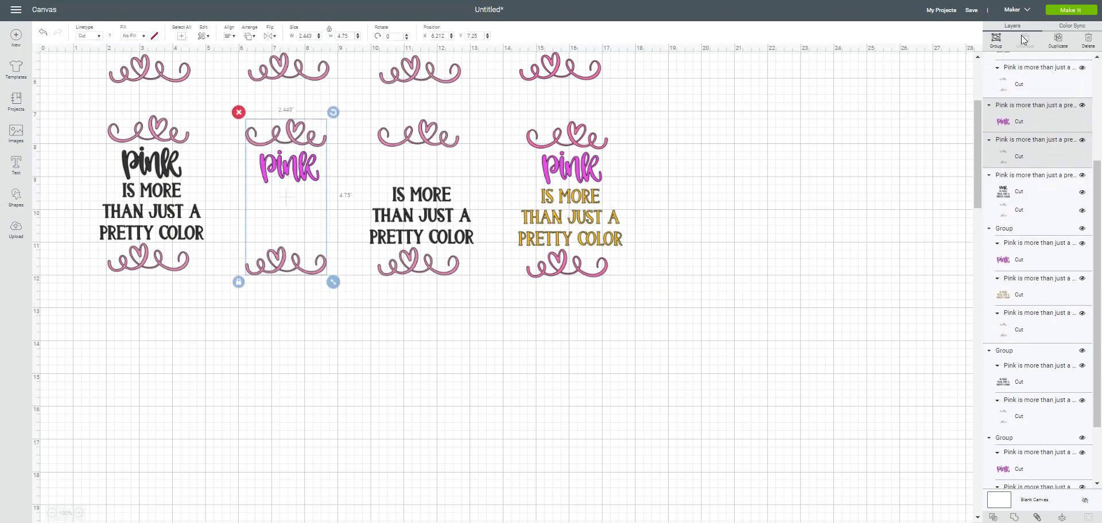
{"action": "left_click", "coordinate": [996, 39]}
Step: Place the magenta-and-gold design in the second column and move the PINK-only and text-only copies far right
{"action": "left_click_drag", "start_coordinate": [327, 196], "coordinate": [832, 160]}
{"action": "left_click_drag", "start_coordinate": [588, 186], "coordinate": [286, 182]}
{"action": "left_click_drag", "start_coordinate": [425, 233], "coordinate": [686, 228]}
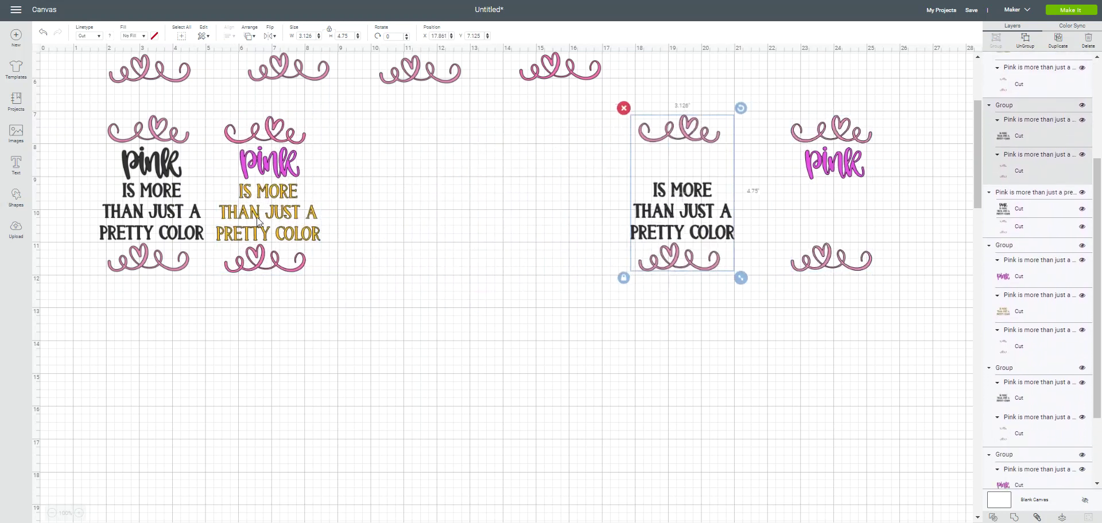
{"action": "left_click_drag", "start_coordinate": [263, 202], "coordinate": [273, 200]}
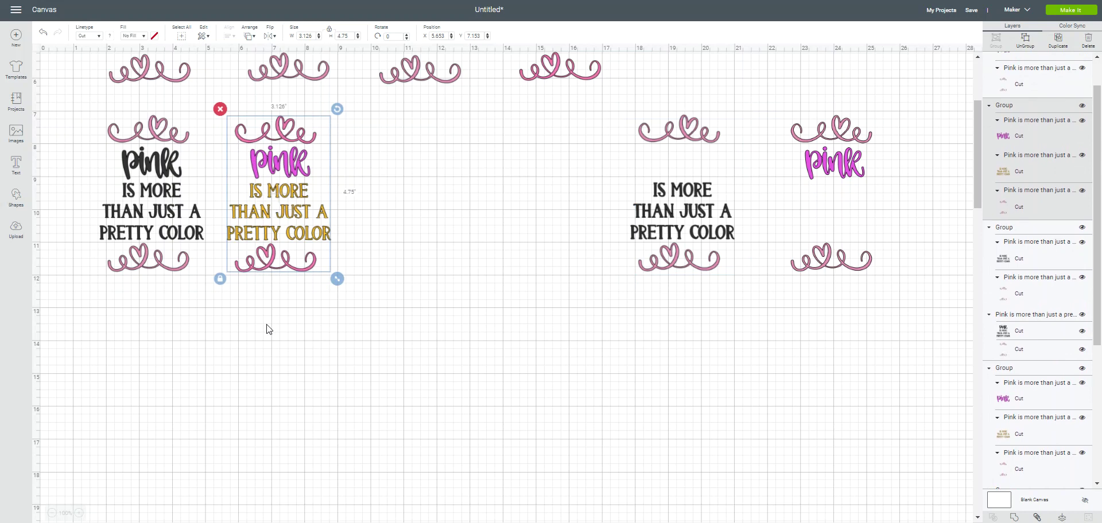